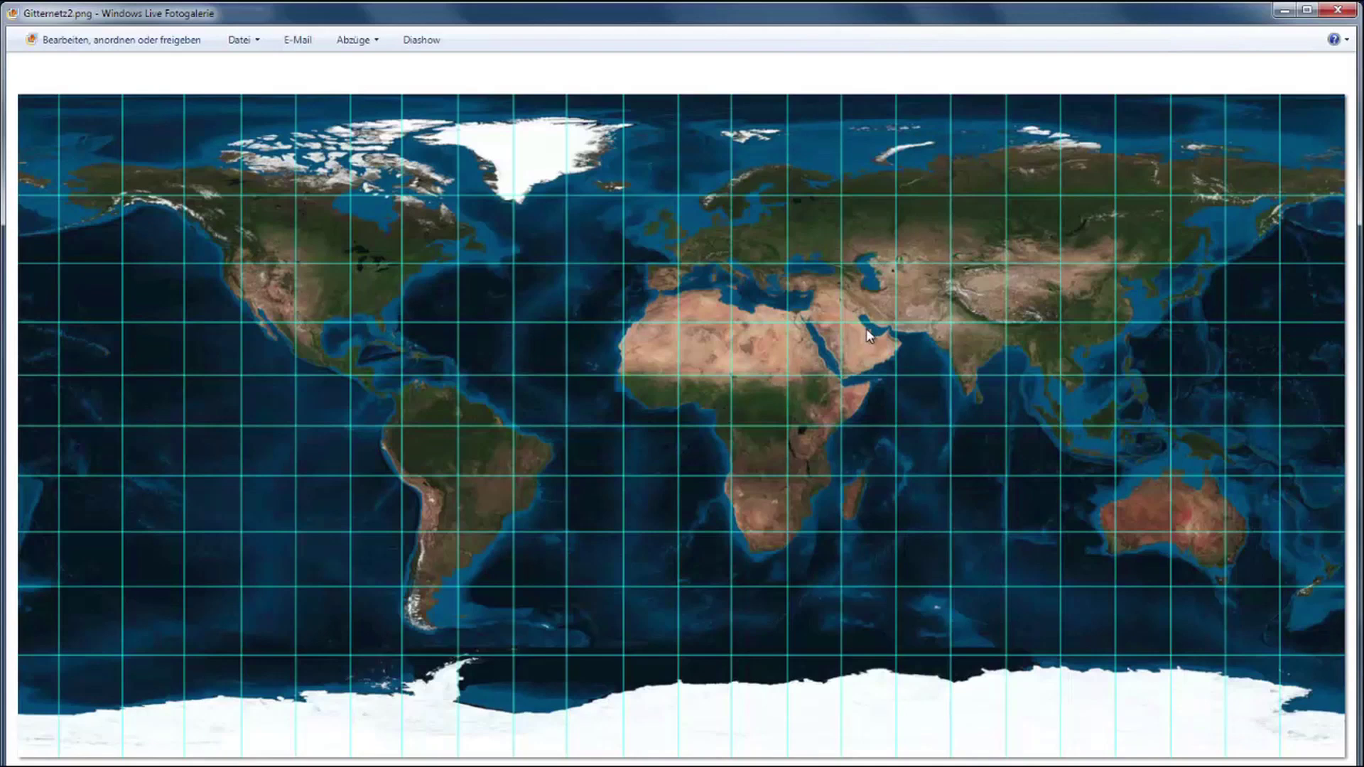
Leave the photo gallery and open the Calculation choices in Route 2's line settings
left_click(1284, 10)
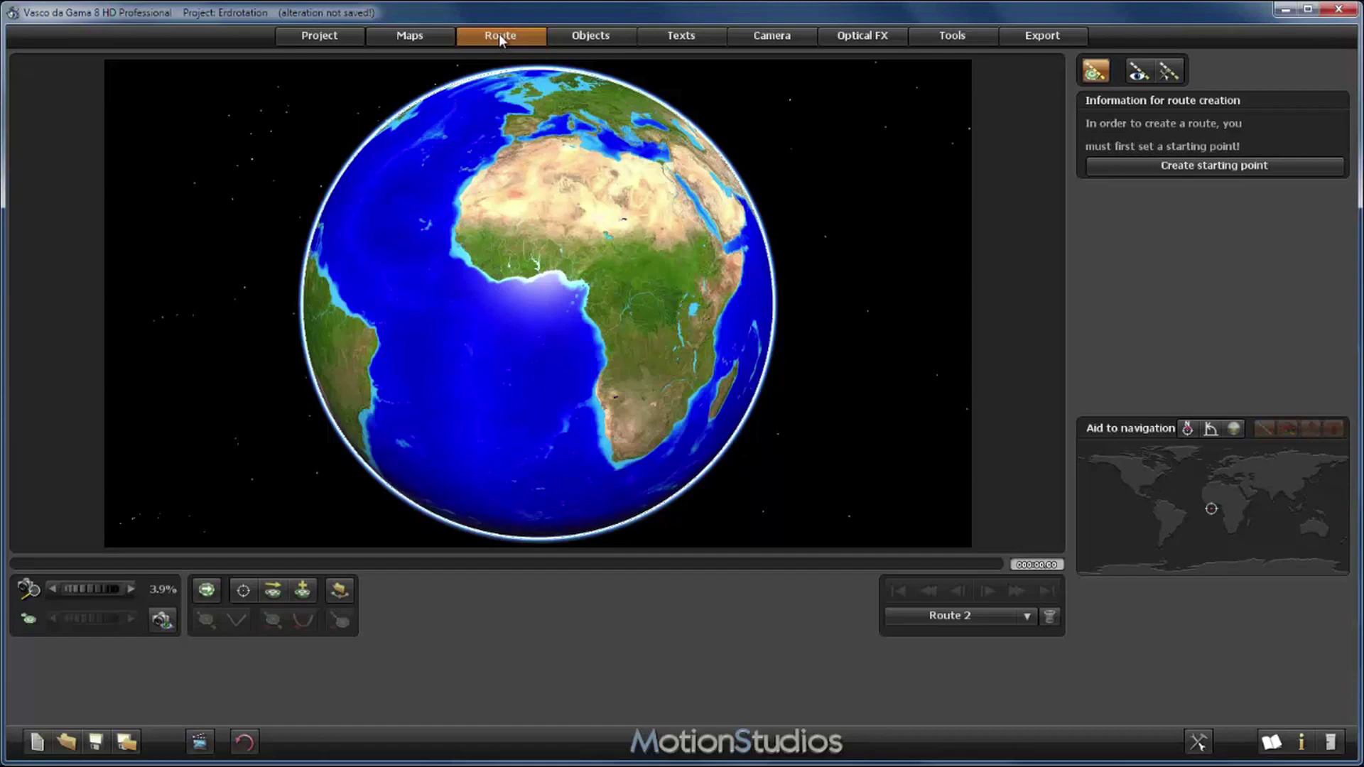
left_click(1168, 72)
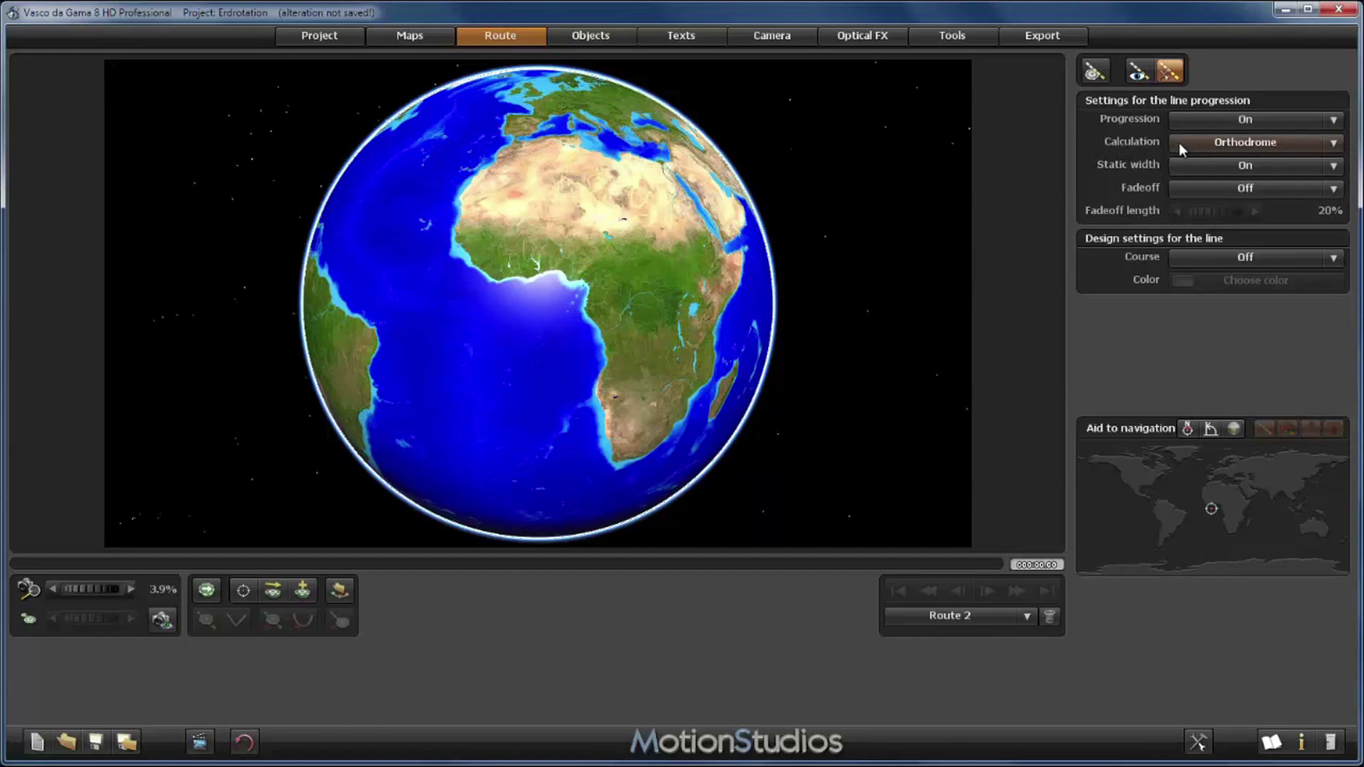
left_click(1232, 140)
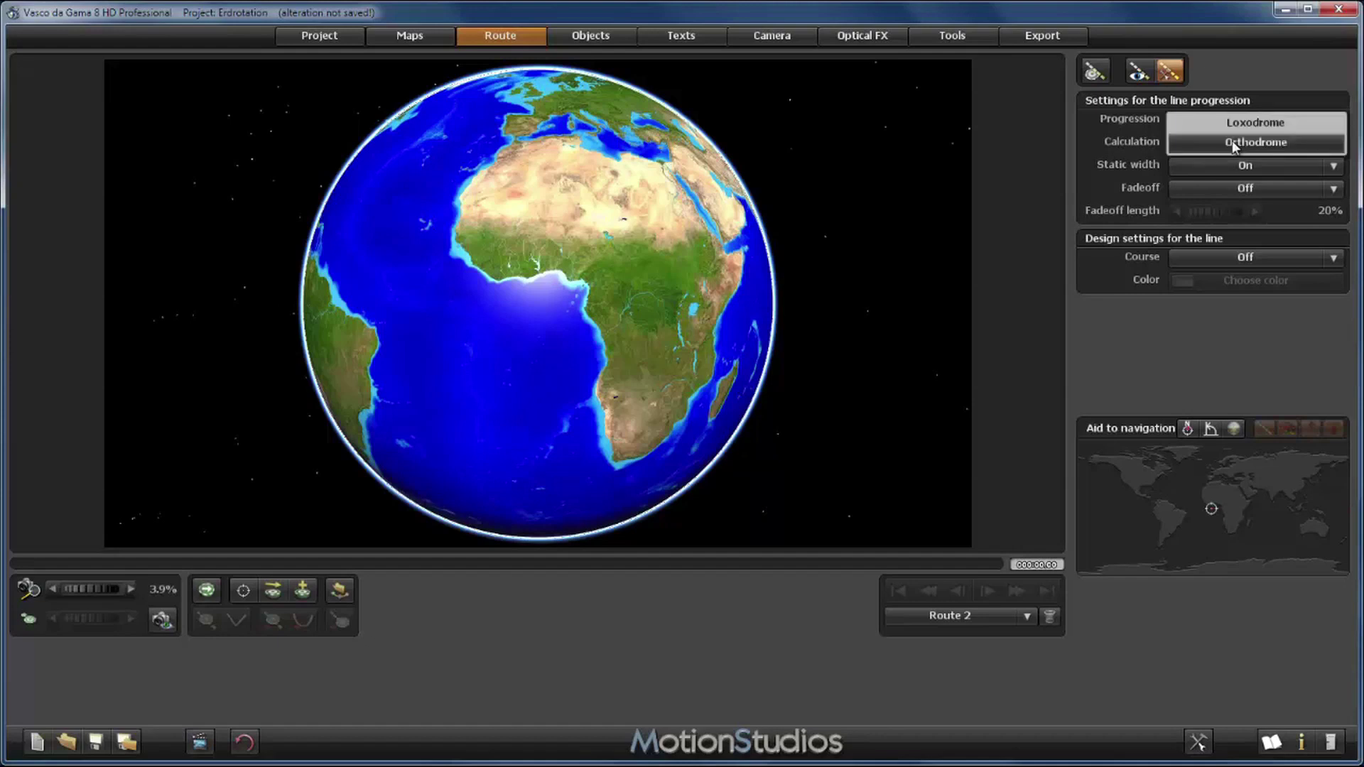
Choose Loxodrome in the Calculation dropdown for Route 2's line
left_click(1238, 122)
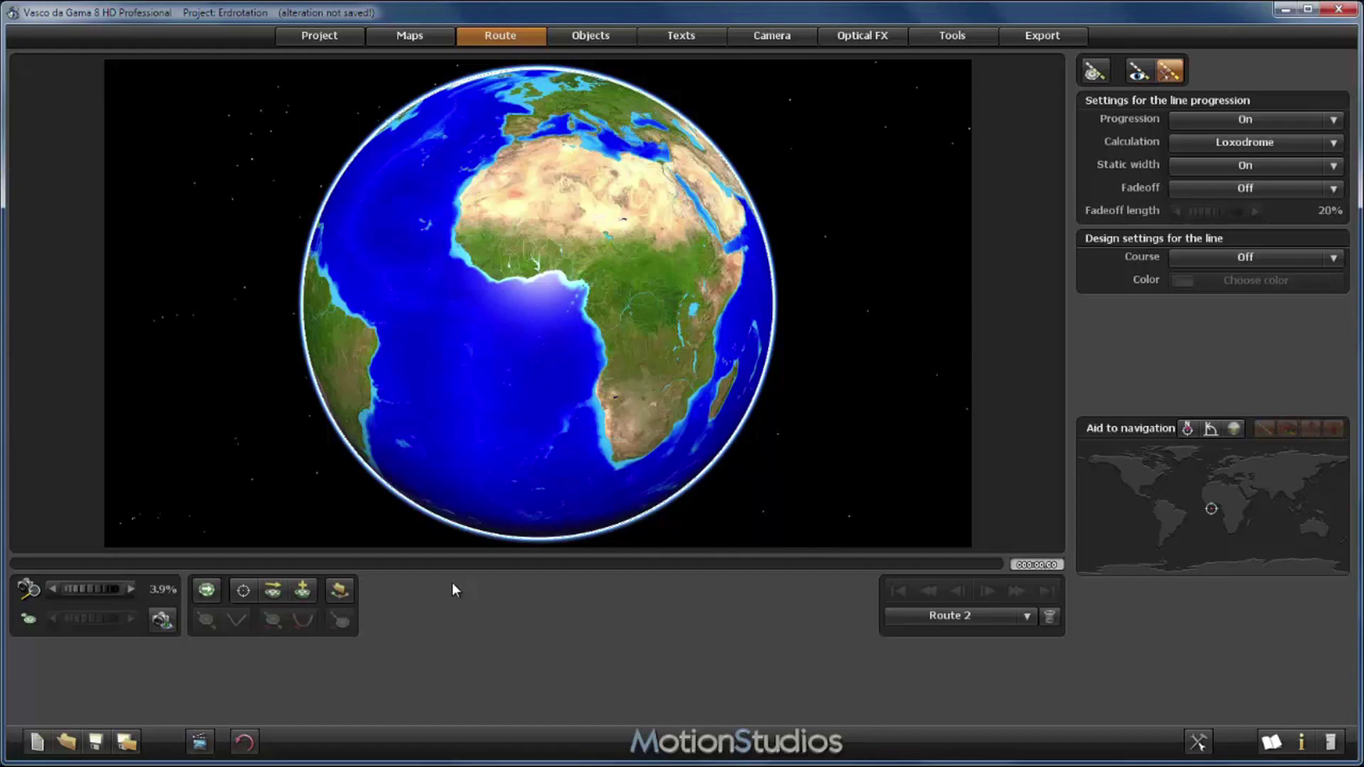
left_click(302, 592)
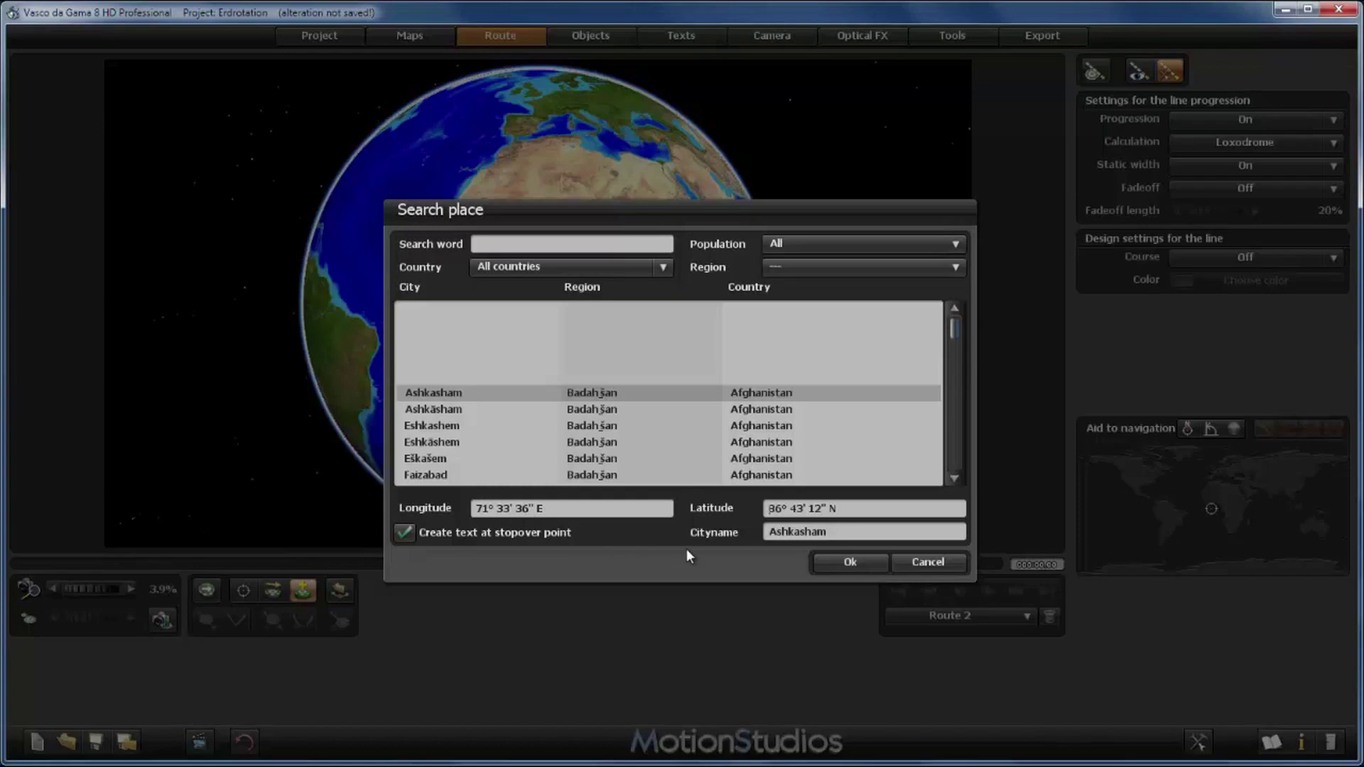
left_click(899, 561)
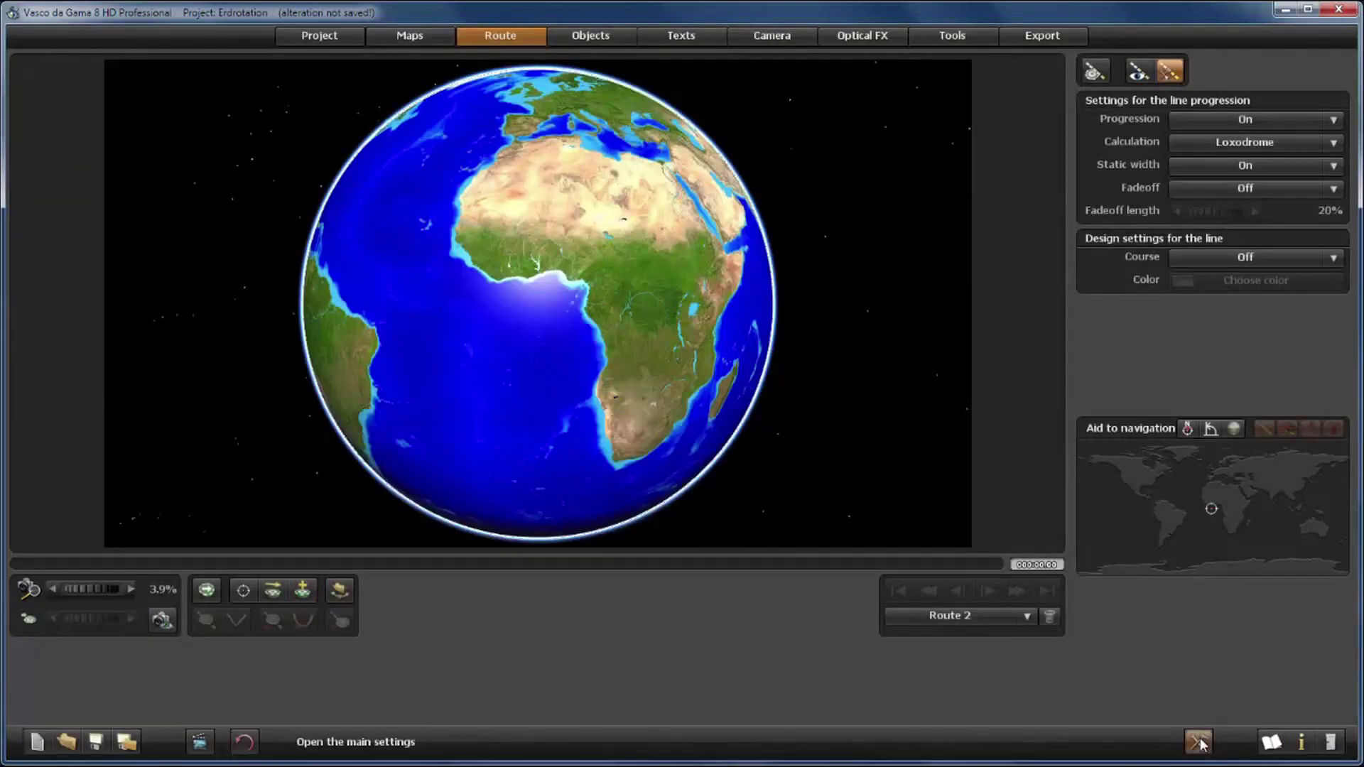
Set GPS coordinate format to Decimal degree in Program settings and confirm
left_click(1198, 741)
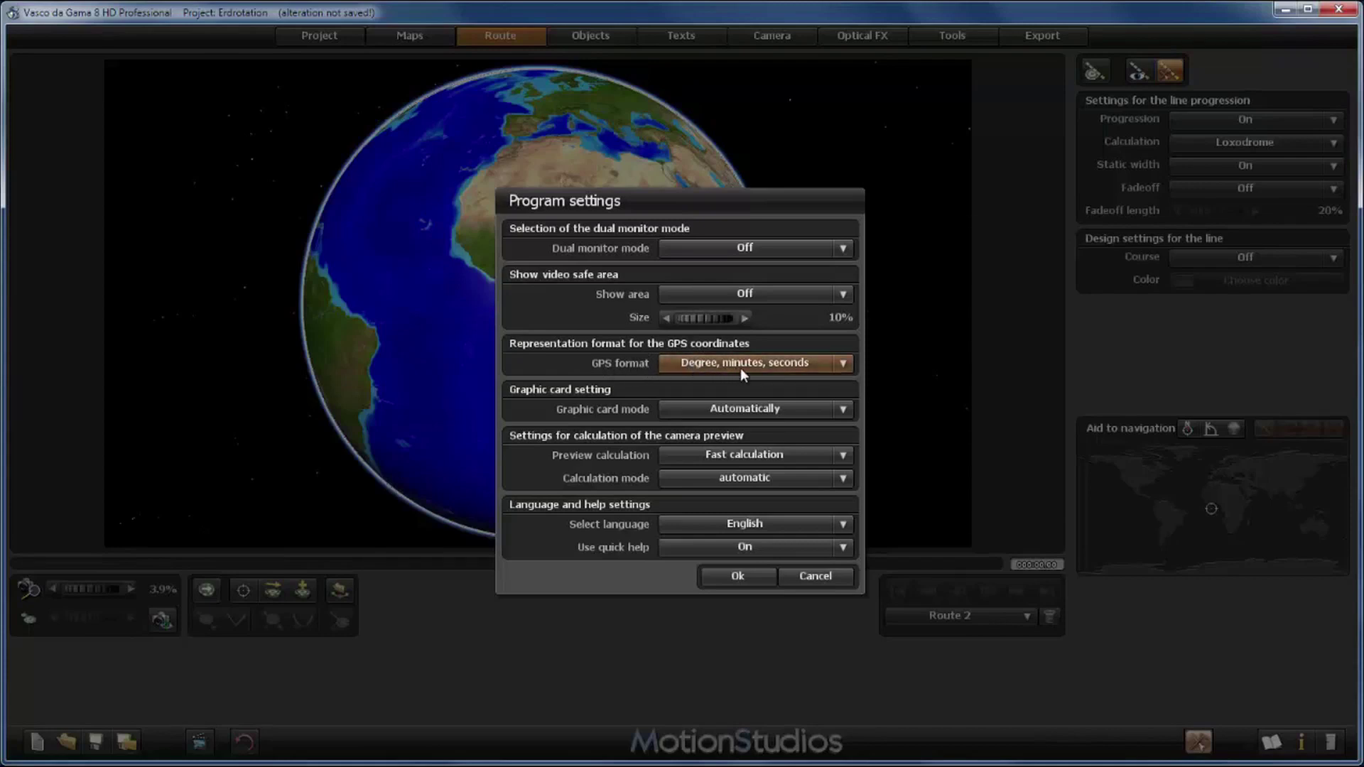
left_click(769, 365)
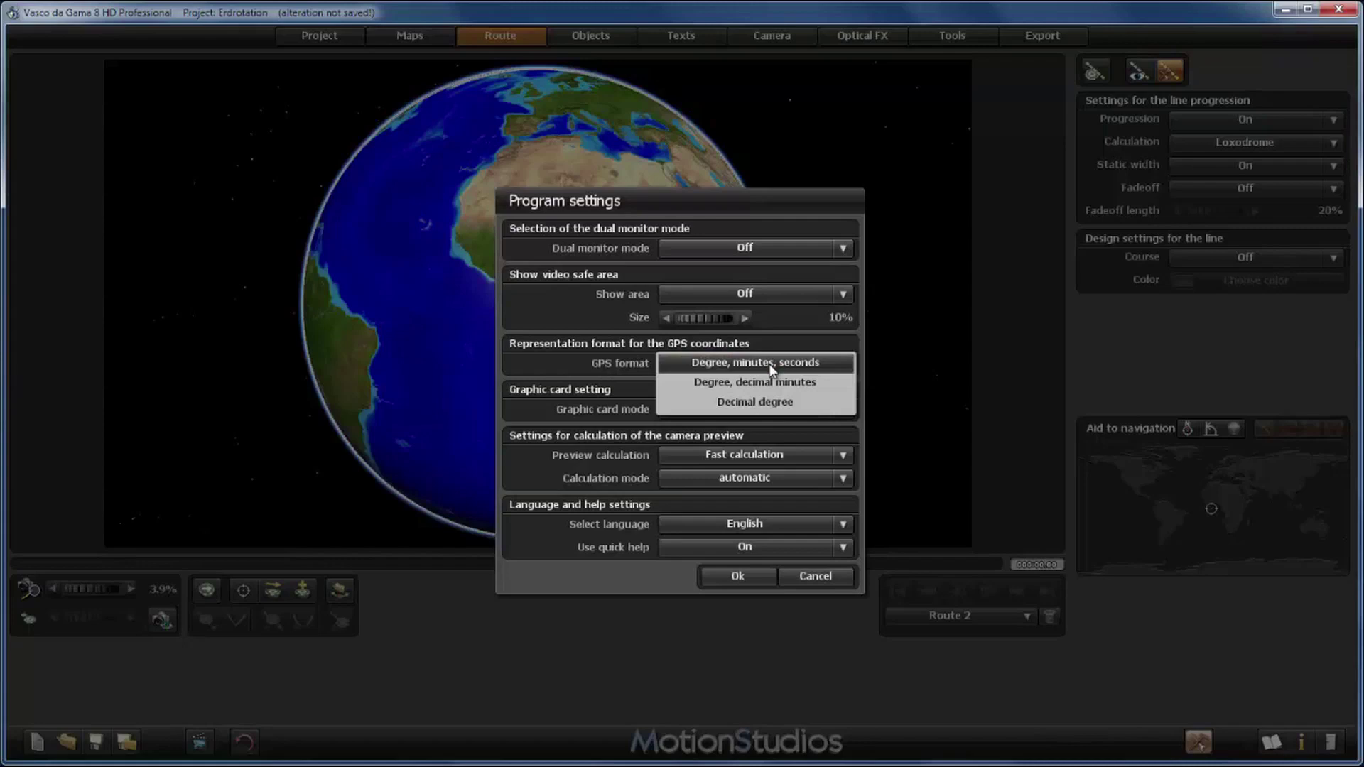
left_click(768, 402)
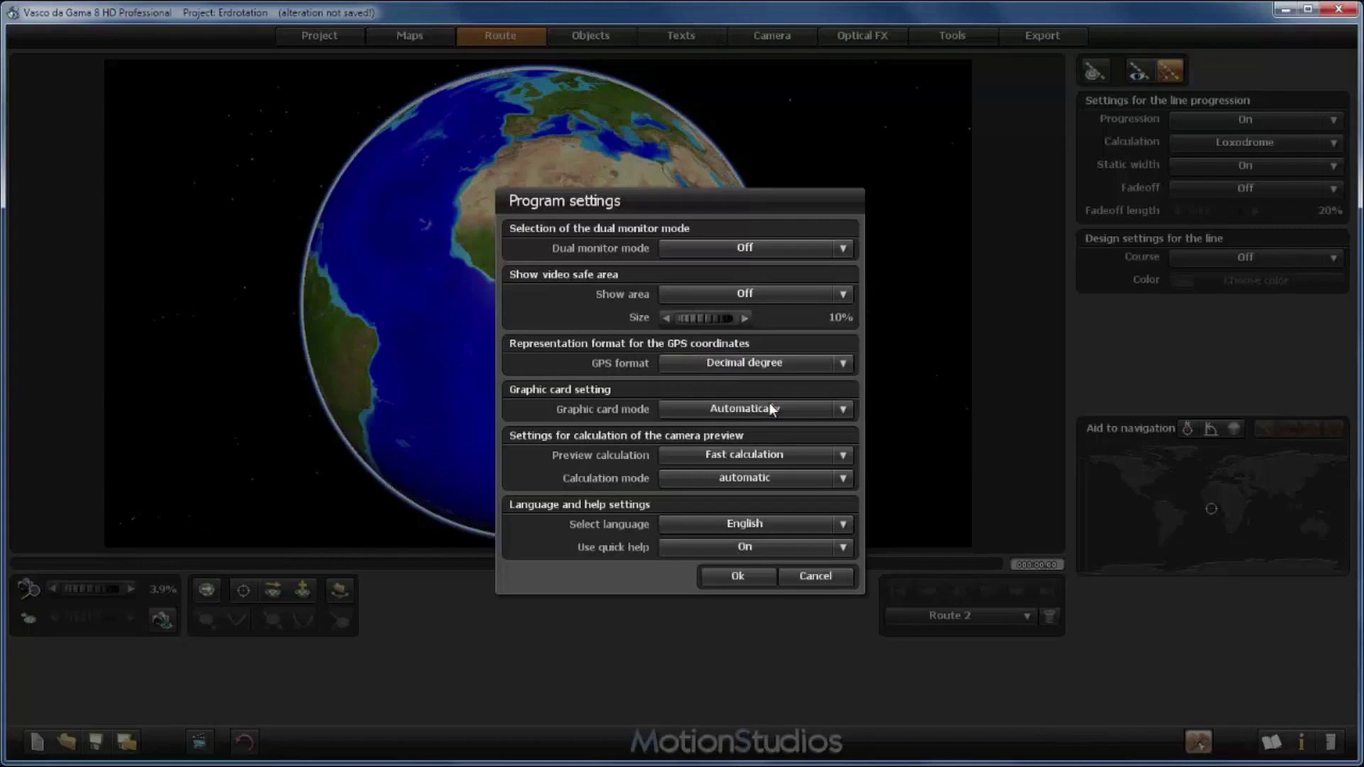
left_click(722, 577)
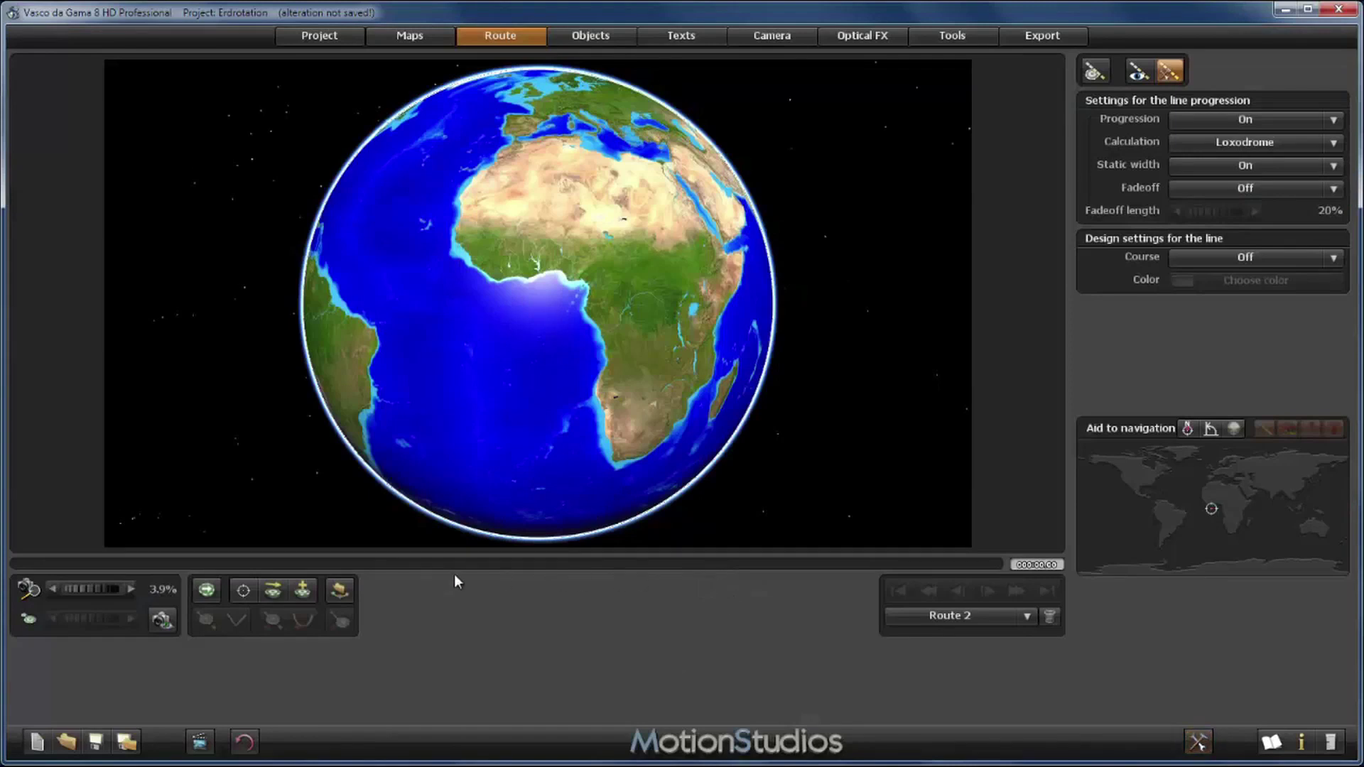
Start a GPS-coordinate waypoint and enter 0 for both Latitude and Longitude
left_click(302, 594)
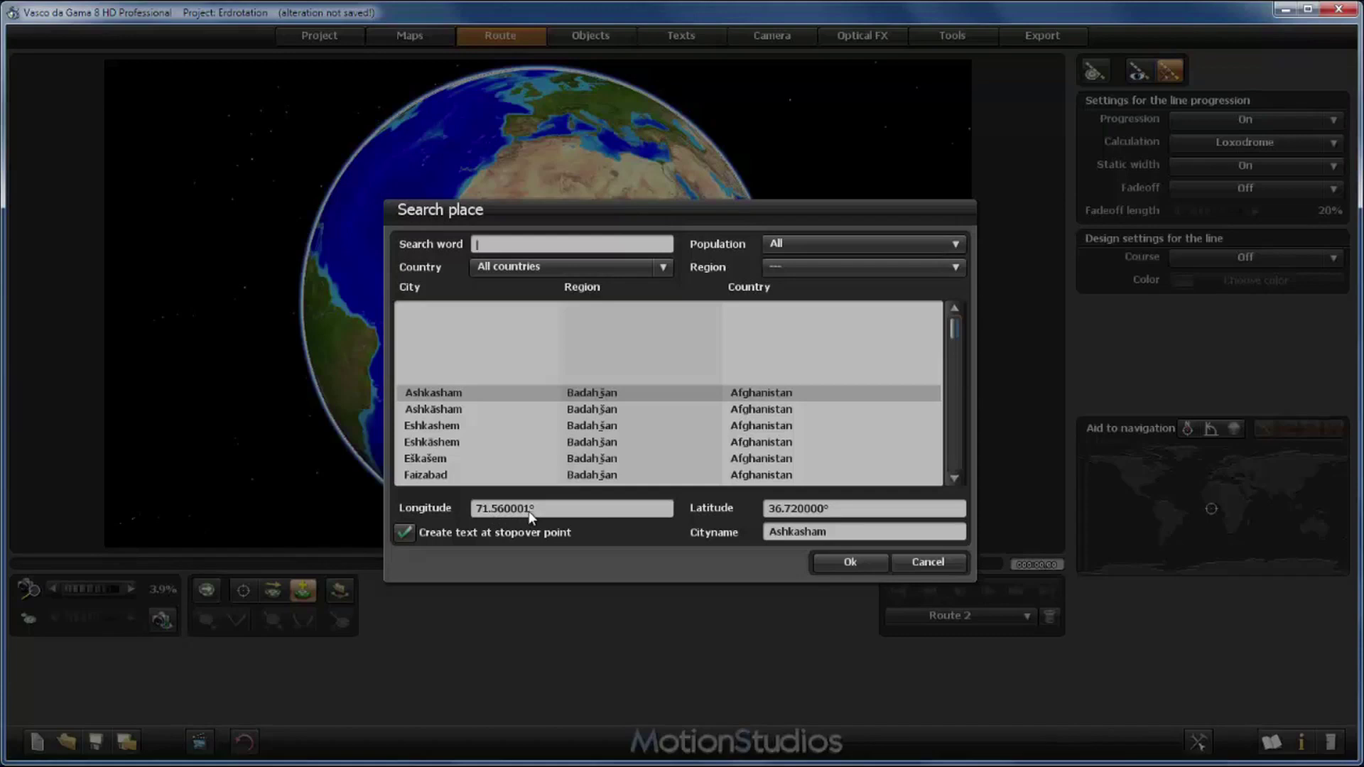
key("BackSpace")
key("BackSpace")
key("BackSpace")
key("BackSpace")
key("BackSpace")
key("BackSpace")
key("BackSpace")
key("BackSpace")
key("BackSpace")
type("0")
key("BackSpace")
key("BackSpace")
key("BackSpace")
key("BackSpace")
key("BackSpace")
key("BackSpace")
key("BackSpace")
key("BackSpace")
key("BackSpace")
type("0")
Place the 0°, 0° waypoint without a text label, then add a second waypoint beside it
left_click(655, 509)
left_click(406, 530)
left_click(404, 532)
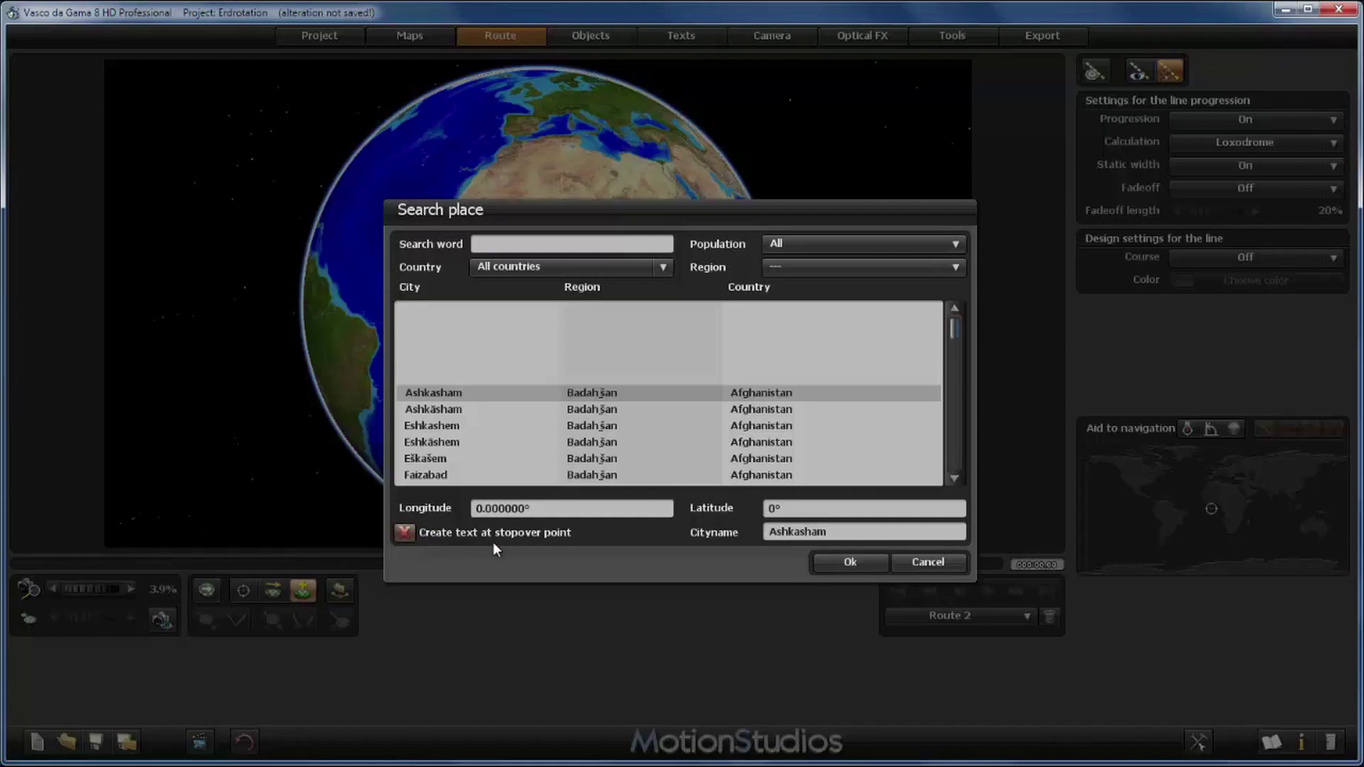
left_click(848, 562)
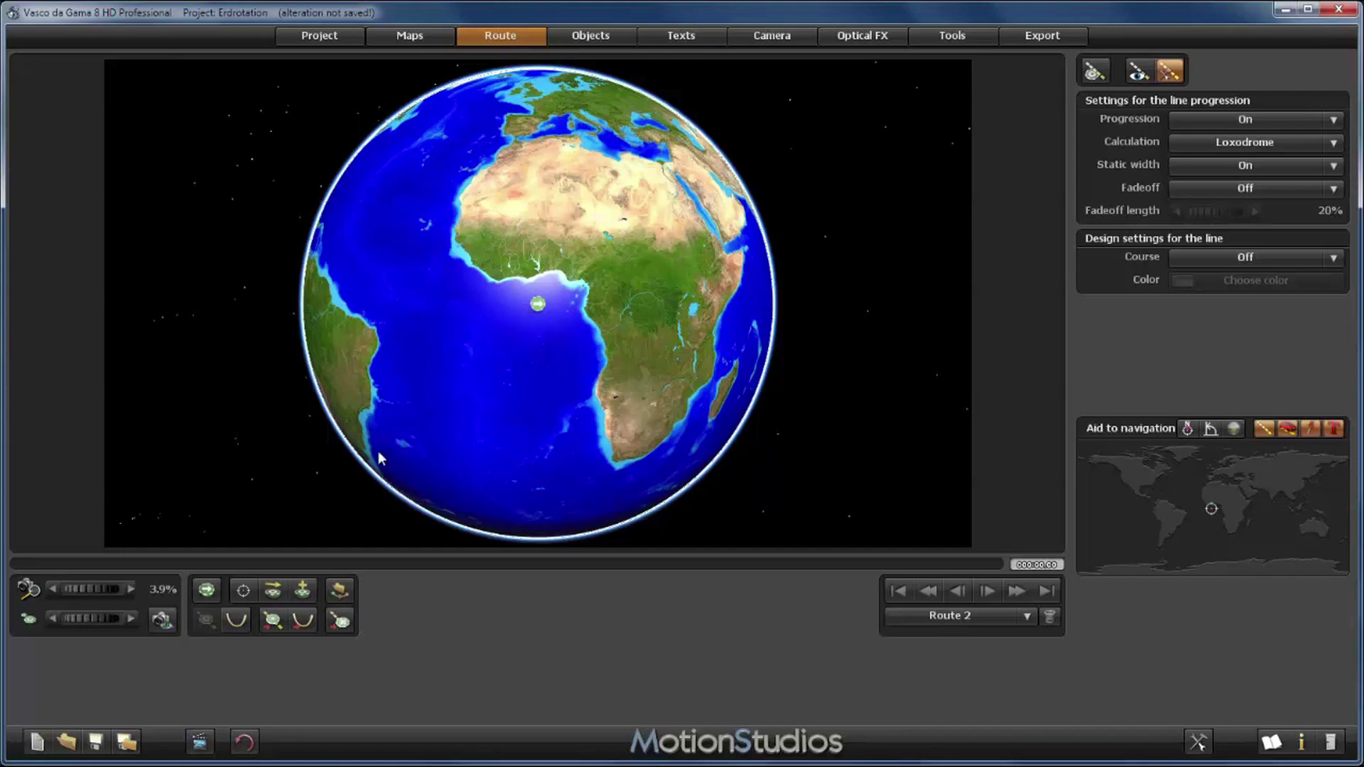
left_click(339, 620)
left_click(515, 304)
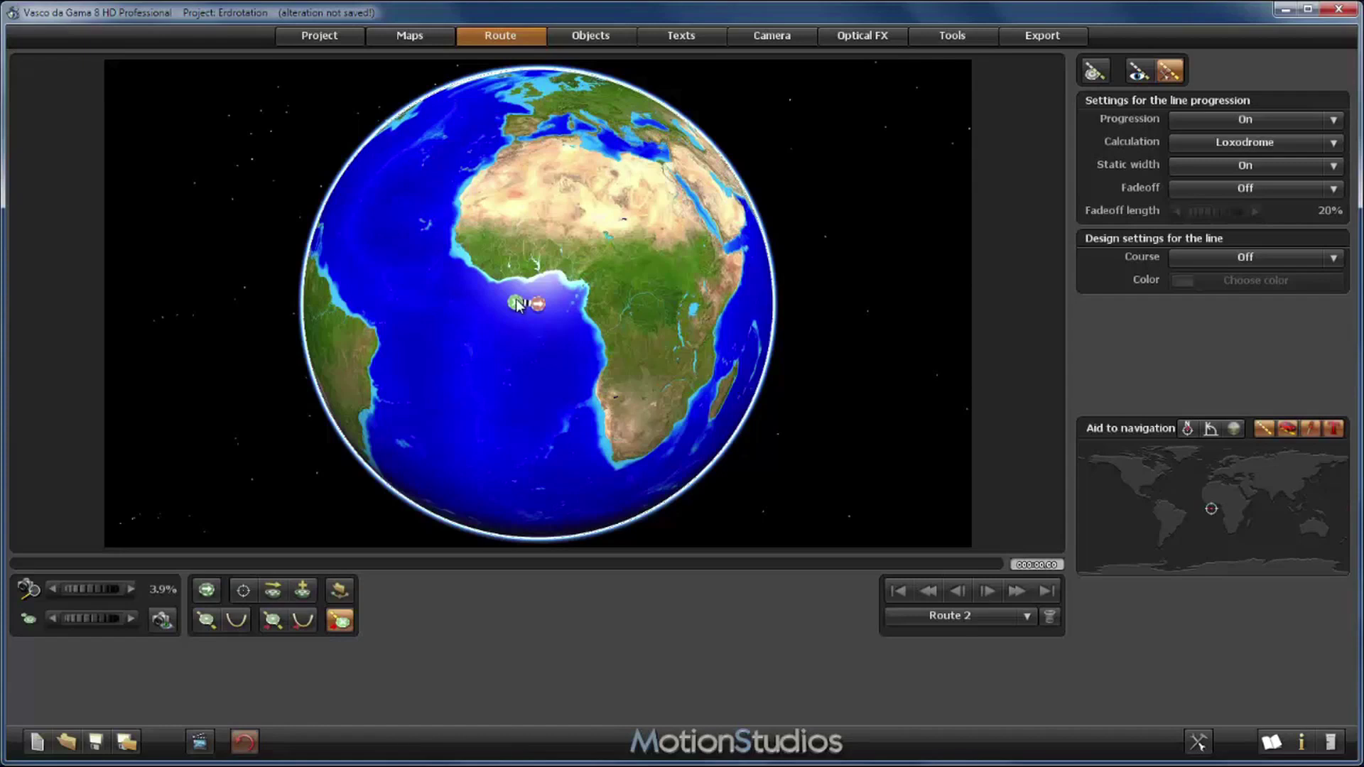
Switch to the stopover point and line settings for Route 2
left_click(244, 741)
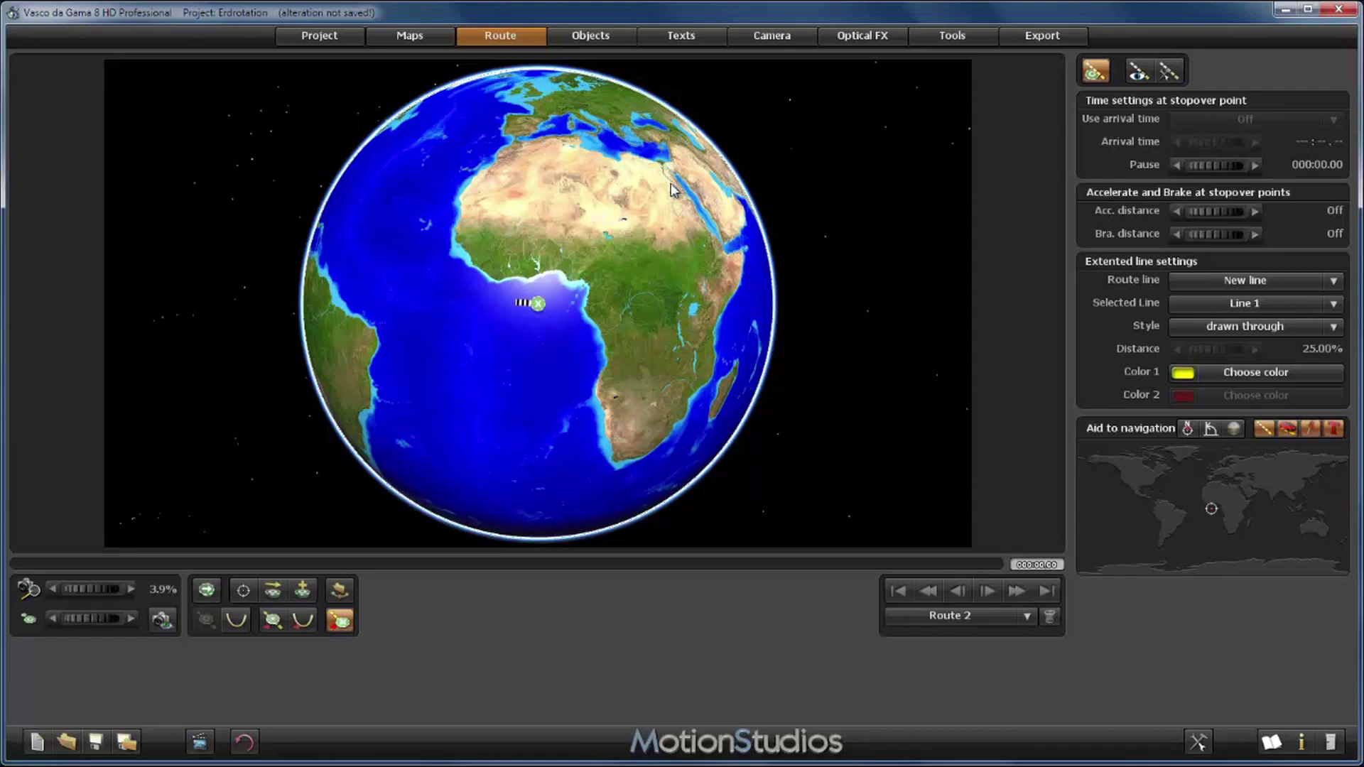
In the place search, enter latitude 0° and longitude 179° for the new waypoint
left_click(301, 591)
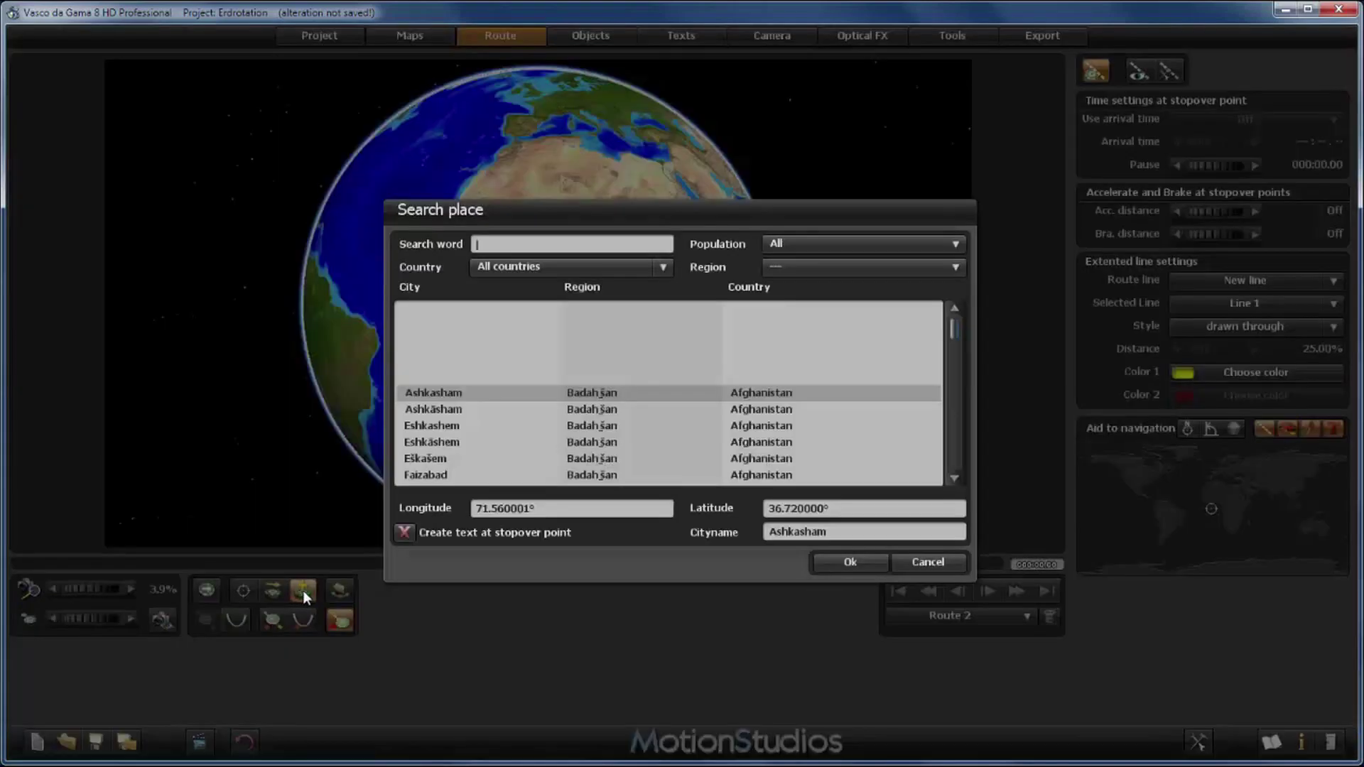
left_click(819, 515)
key("BackSpace")
key("BackSpace")
key("BackSpace")
key("BackSpace")
key("BackSpace")
key("BackSpace")
key("BackSpace")
key("BackSpace")
key("BackSpace")
key("BackSpace")
key("BackSpace")
key("BackSpace")
key("BackSpace")
key("BackSpace")
key("BackSpace")
key("BackSpace")
key("BackSpace")
type("180")
key("BackSpace")
key("BackSpace")
key("BackSpace")
key("BackSpace")
key("BackSpace")
key("BackSpace")
key("BackSpace")
key("BackSpace")
type("179")
Add the 179°, 0° waypoint and jump back to the route's first point
left_click(852, 561)
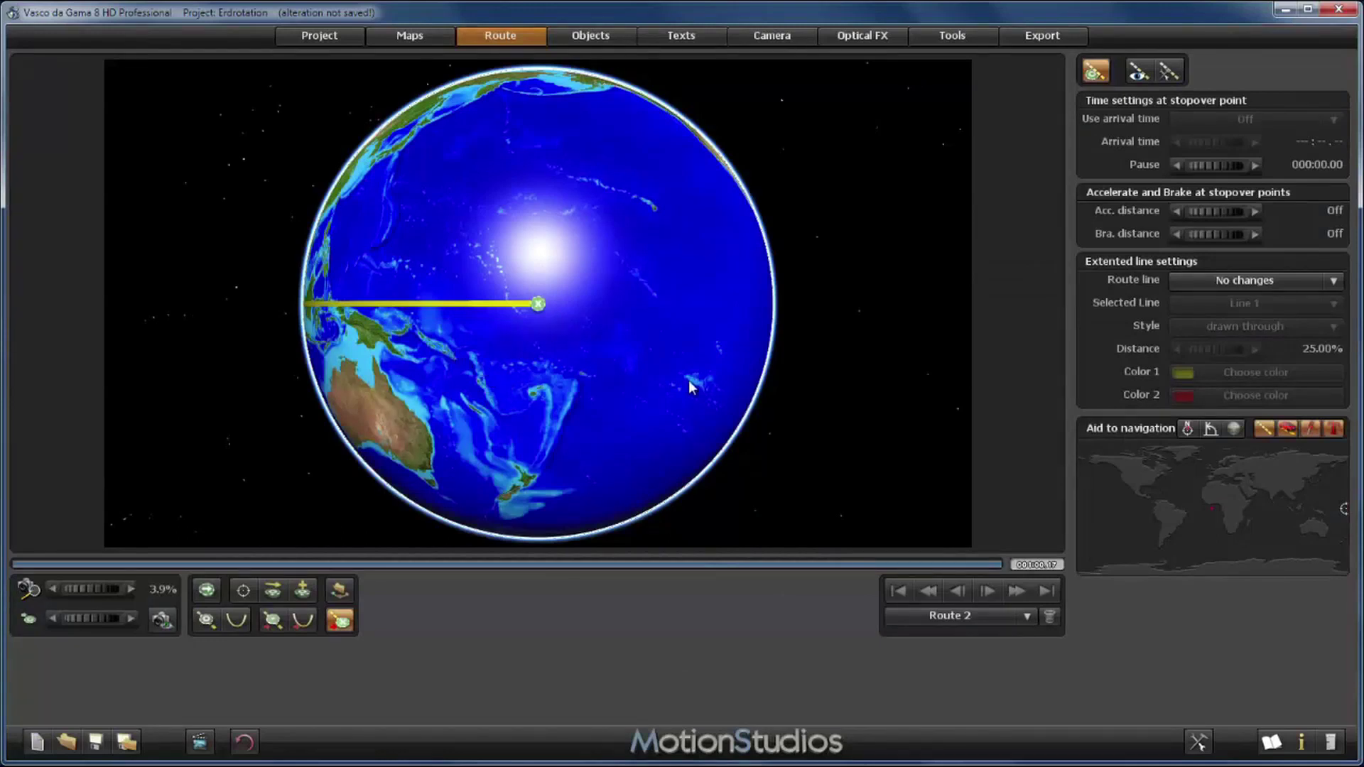
left_click(899, 592)
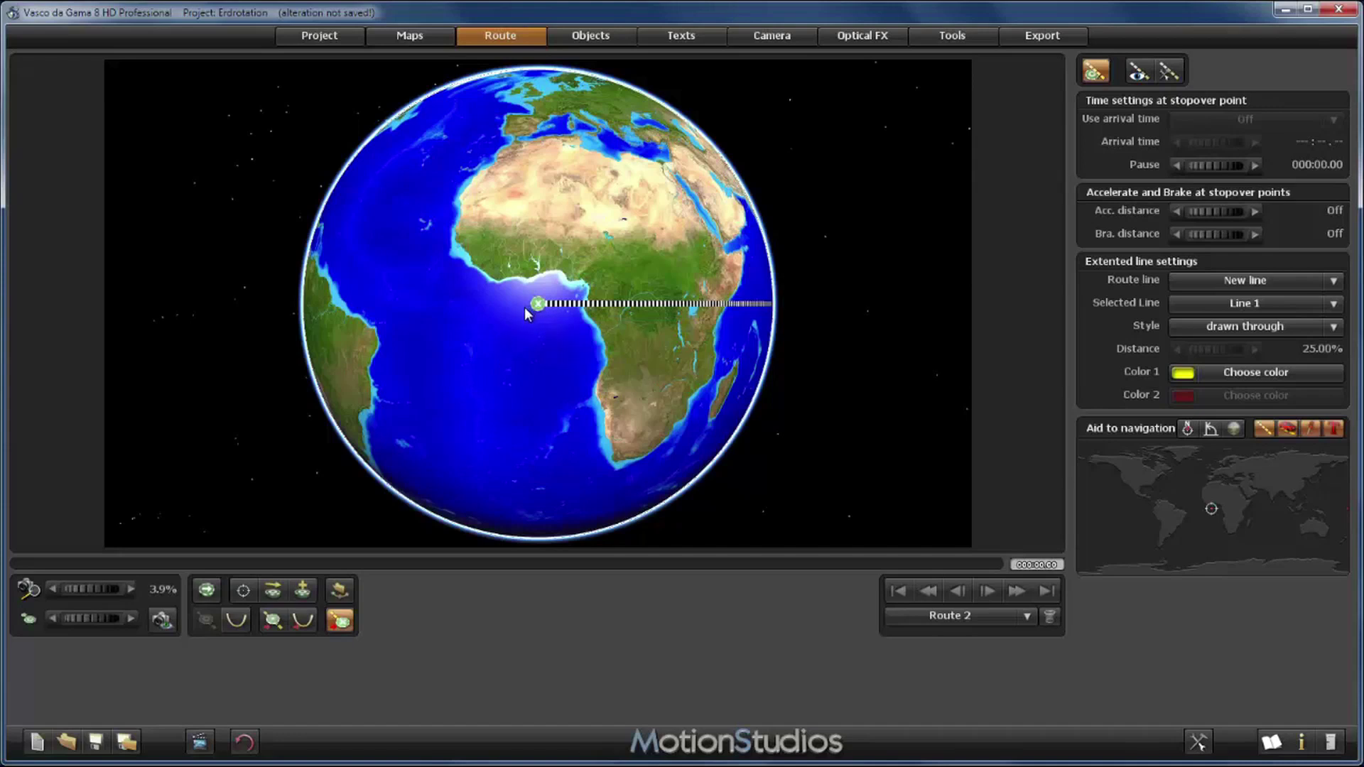
Add a closing waypoint at latitude 0°, longitude -1° to complete the equator loop
left_click(302, 591)
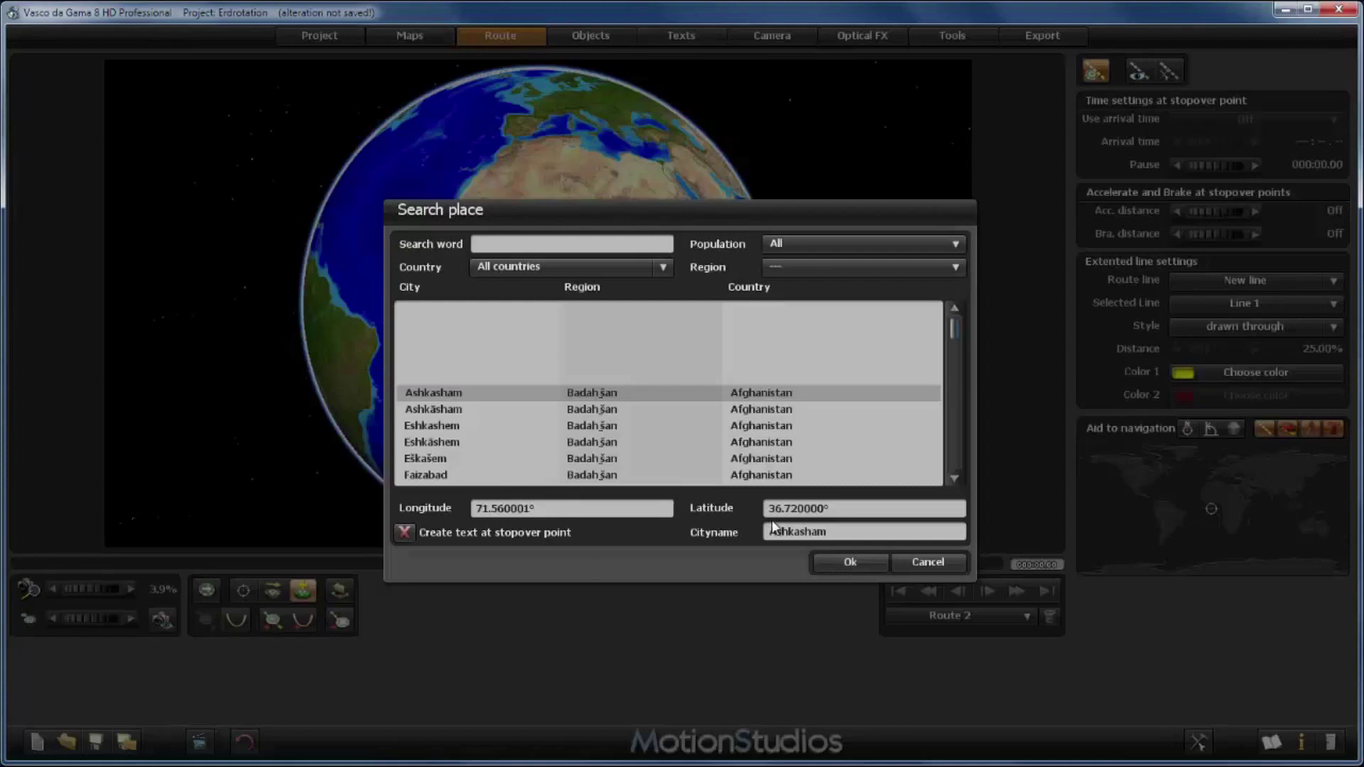
left_click(818, 514)
key("BackSpace")
key("BackSpace")
key("BackSpace")
key("BackSpace")
key("BackSpace")
key("BackSpace")
key("BackSpace")
key("BackSpace")
key("BackSpace")
key("BackSpace")
key("BackSpace")
key("BackSpace")
key("BackSpace")
key("BackSpace")
key("BackSpace")
key("BackSpace")
key("BackSpace")
key("BackSpace")
type("-1")
left_click(850, 562)
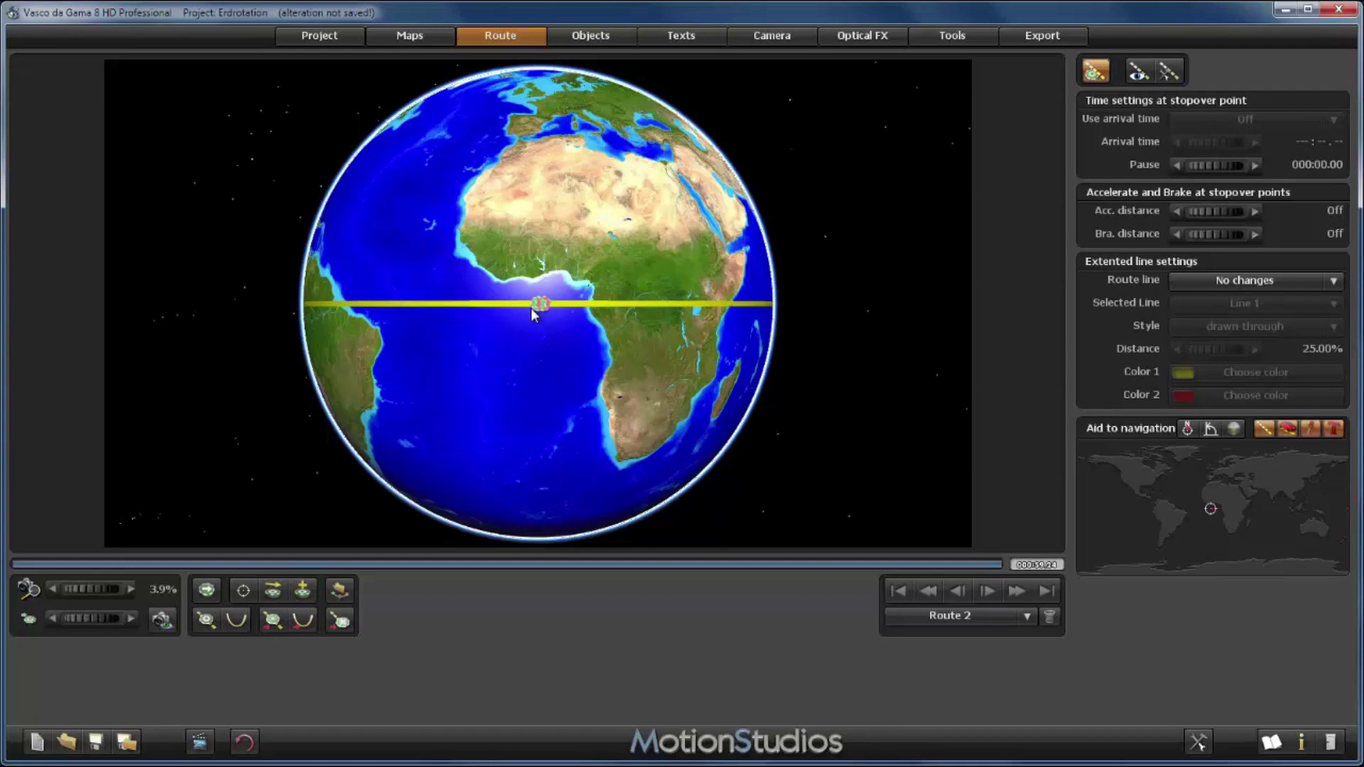
left_click(328, 38)
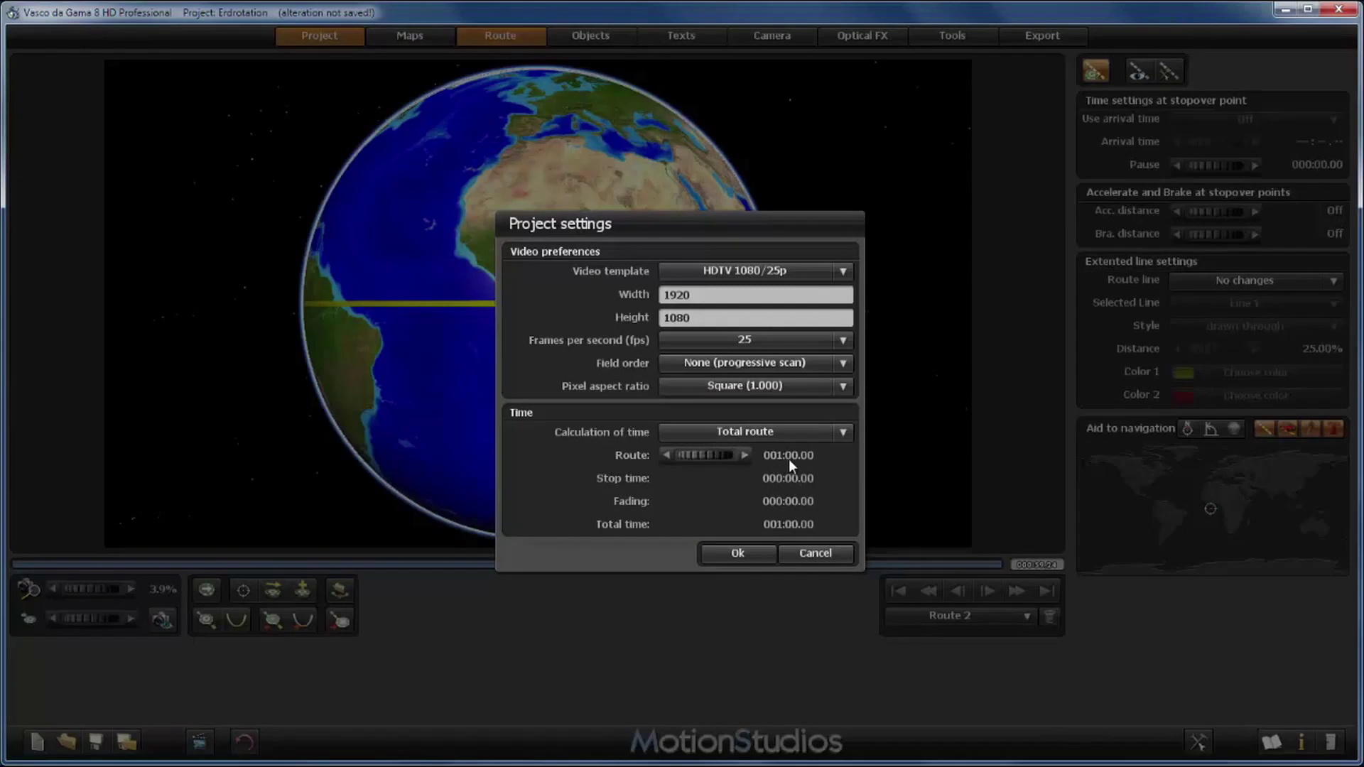
Apply the one-minute route and total time and close Project settings
left_click(739, 553)
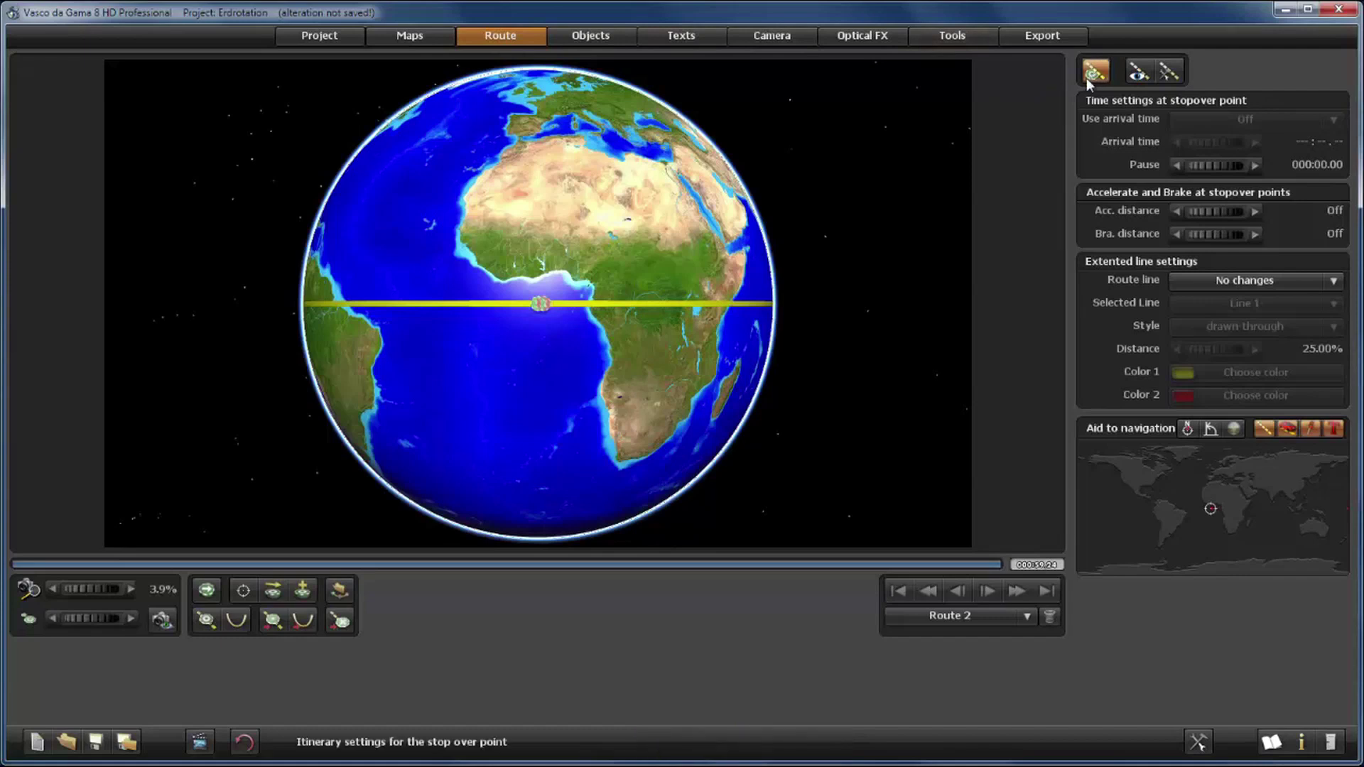
Return to the route's first point and set the route line to Line off
left_click(898, 592)
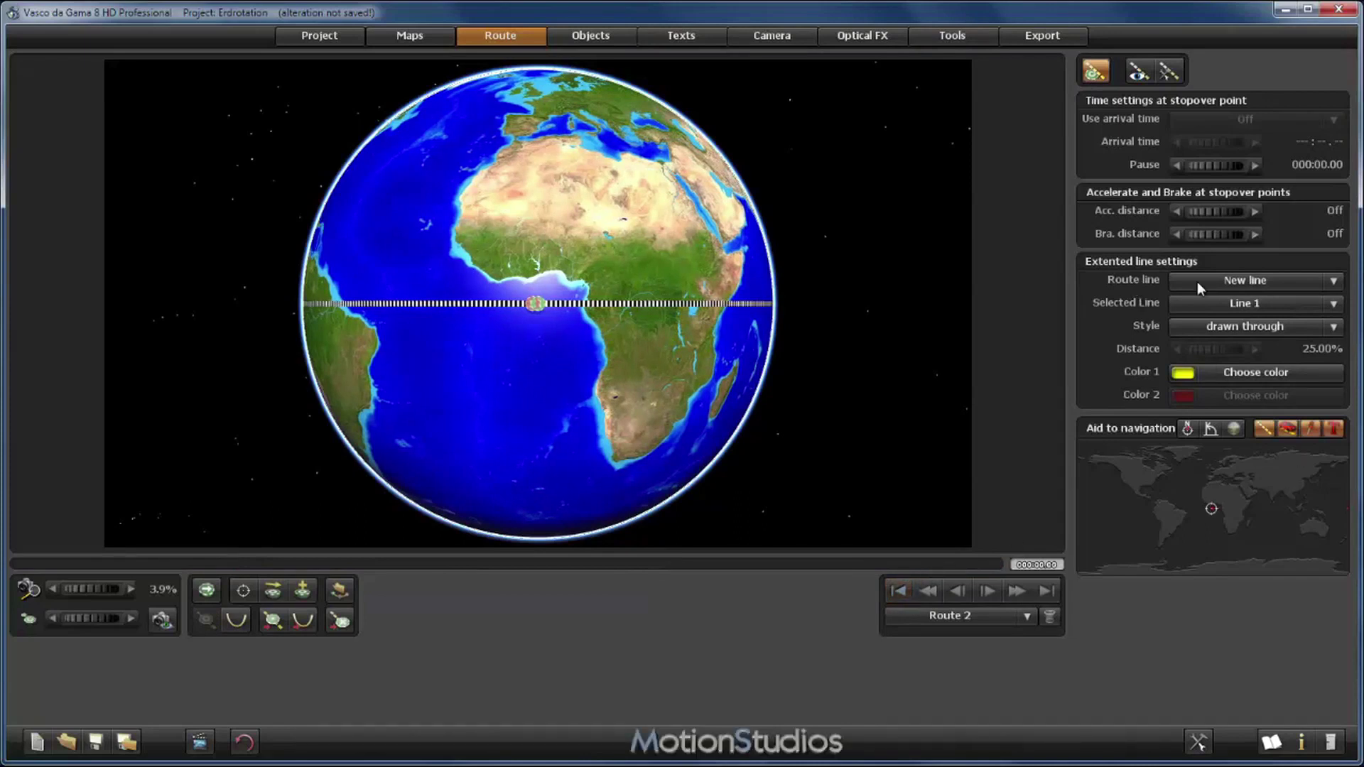
left_click(1247, 278)
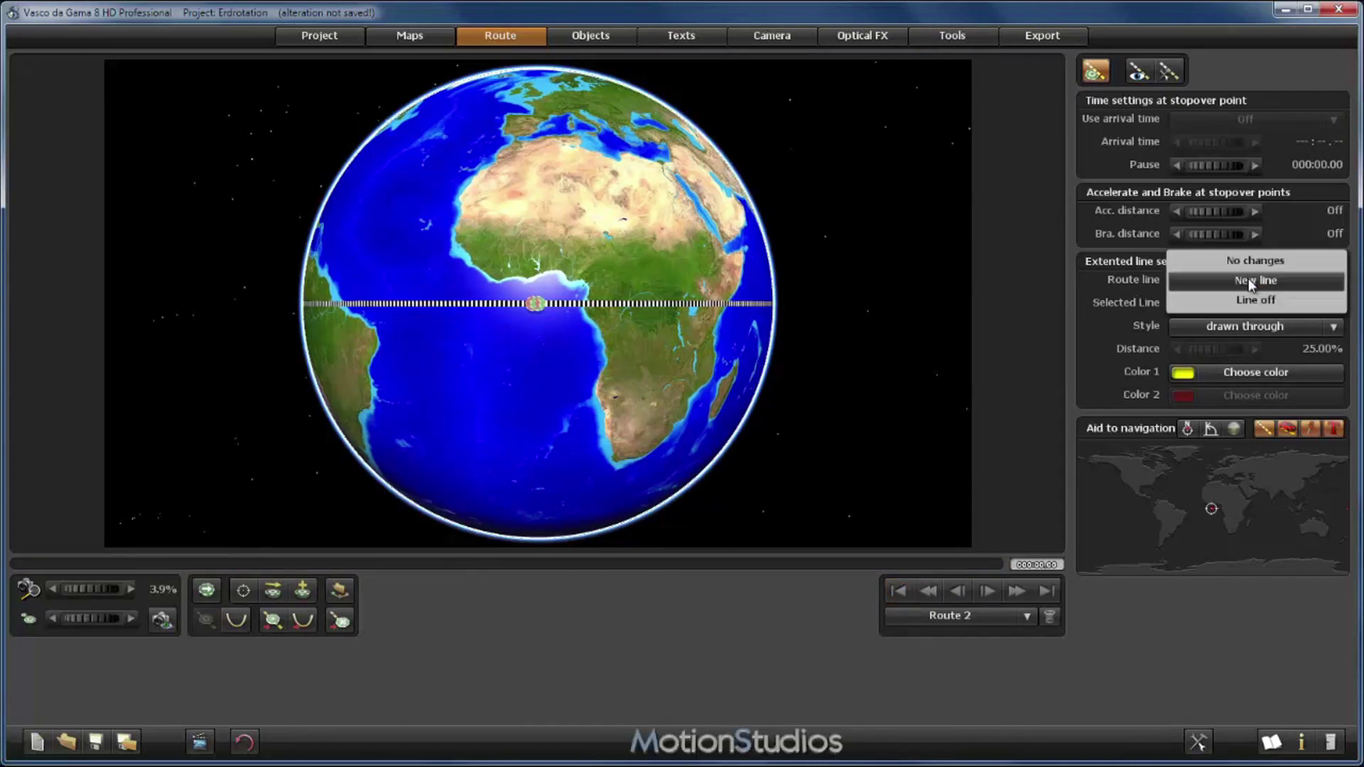
left_click(1263, 300)
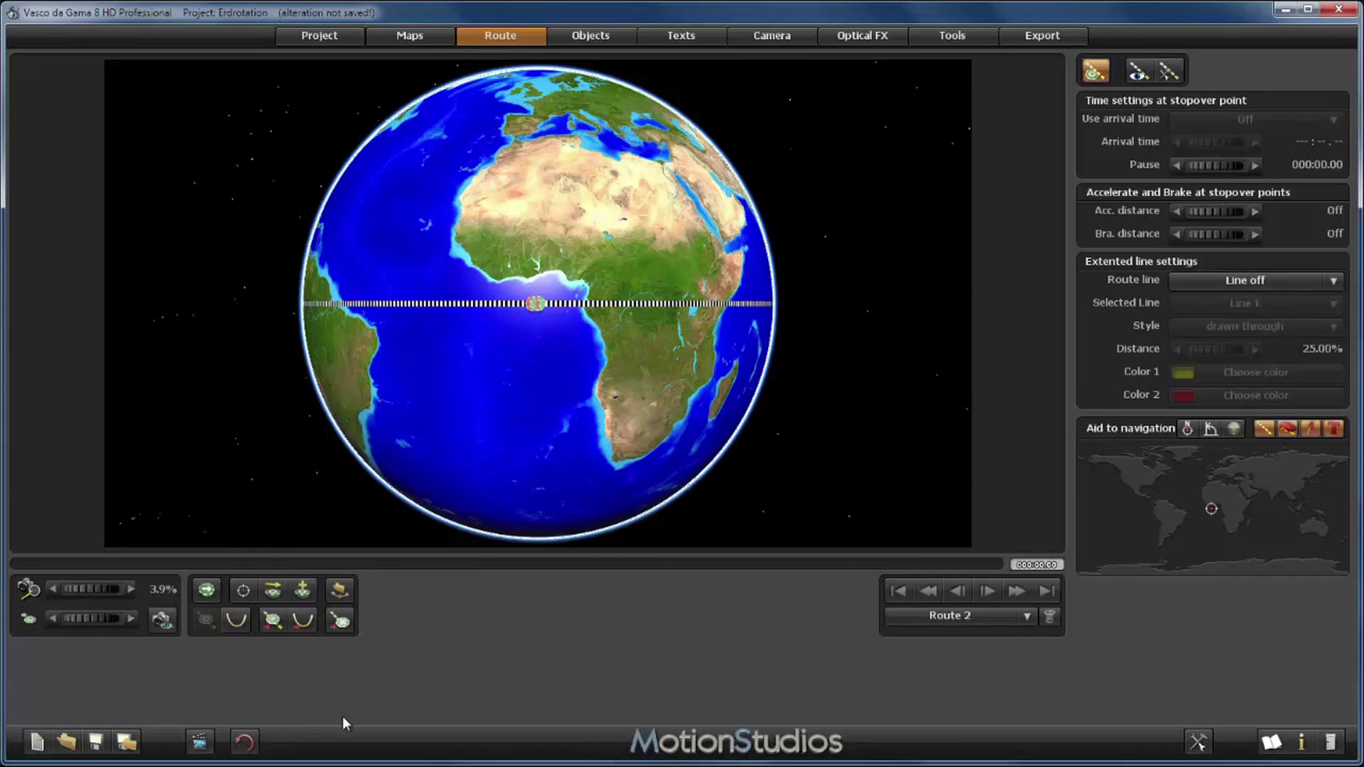
Play the realtime preview of the spinning globe, then close it
left_click(199, 741)
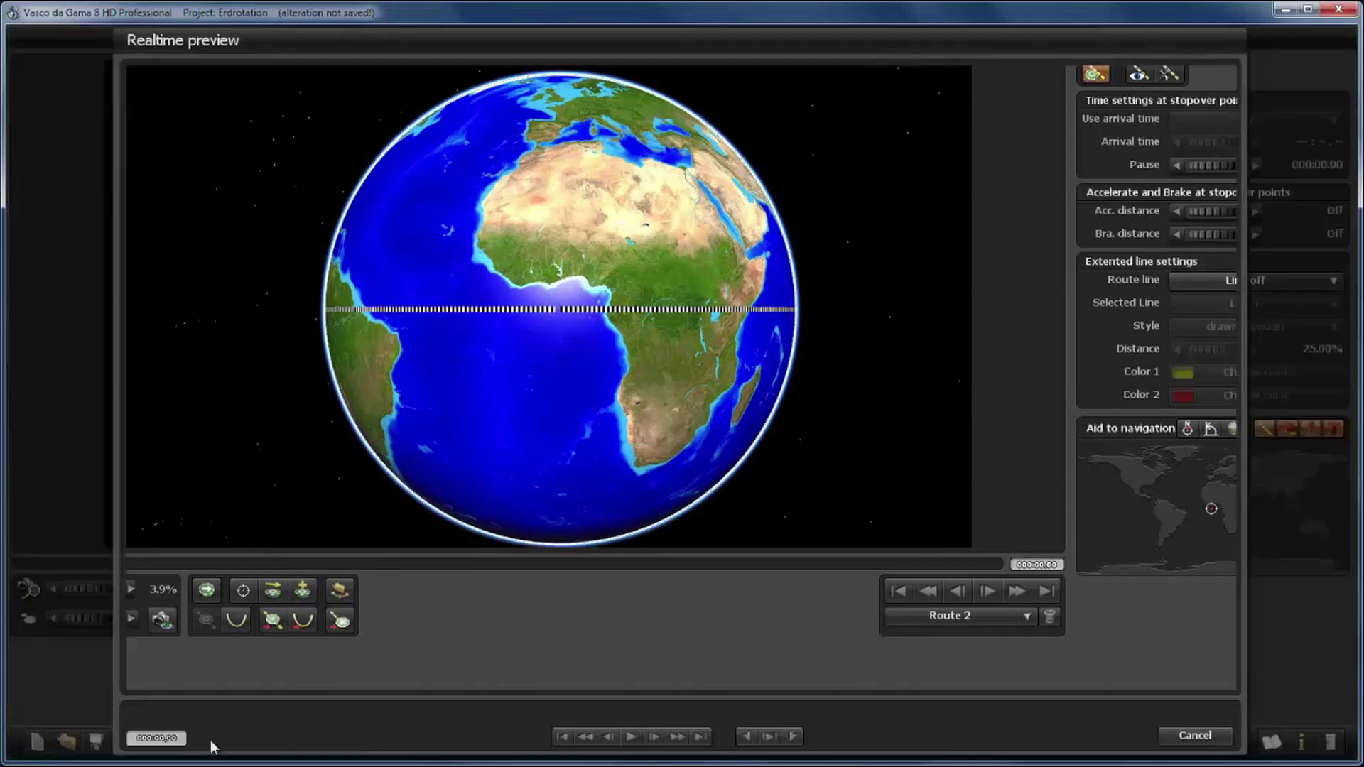
left_click(629, 739)
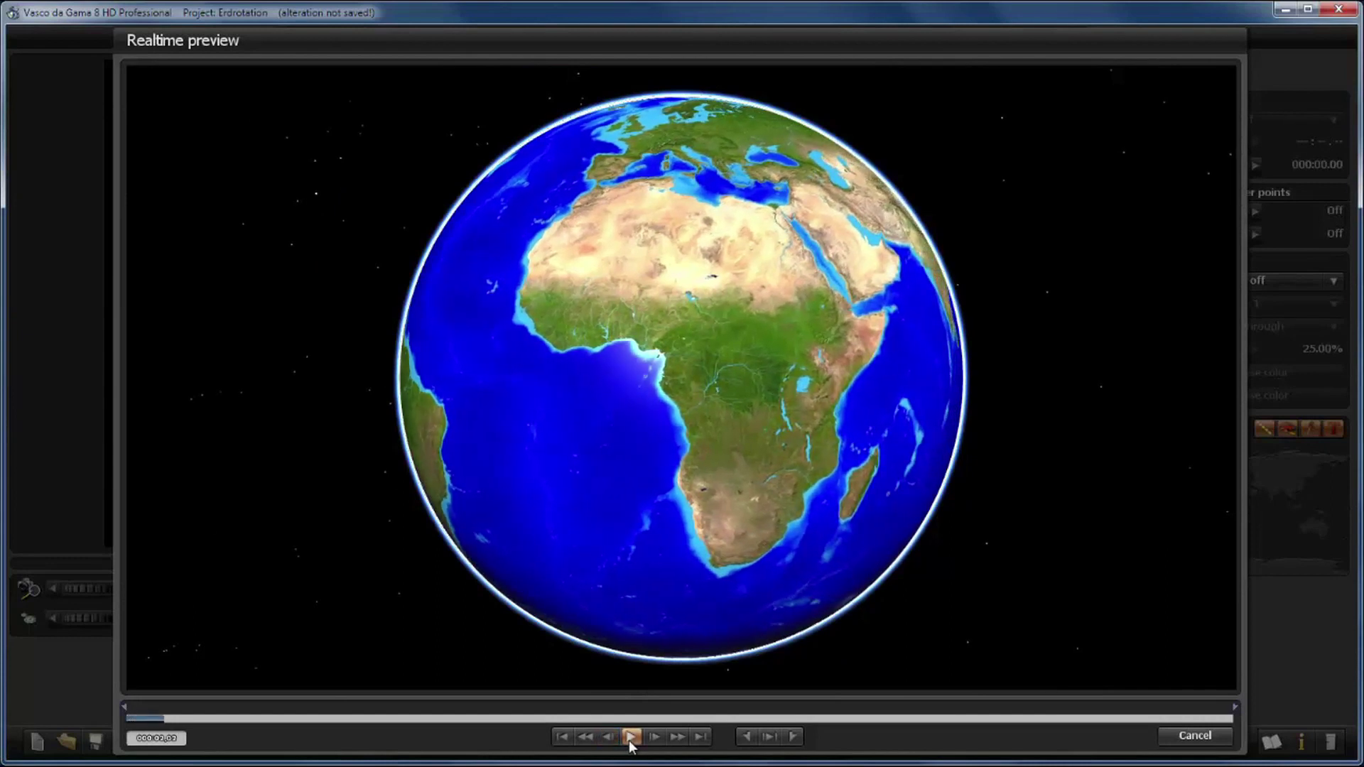
left_click(1193, 735)
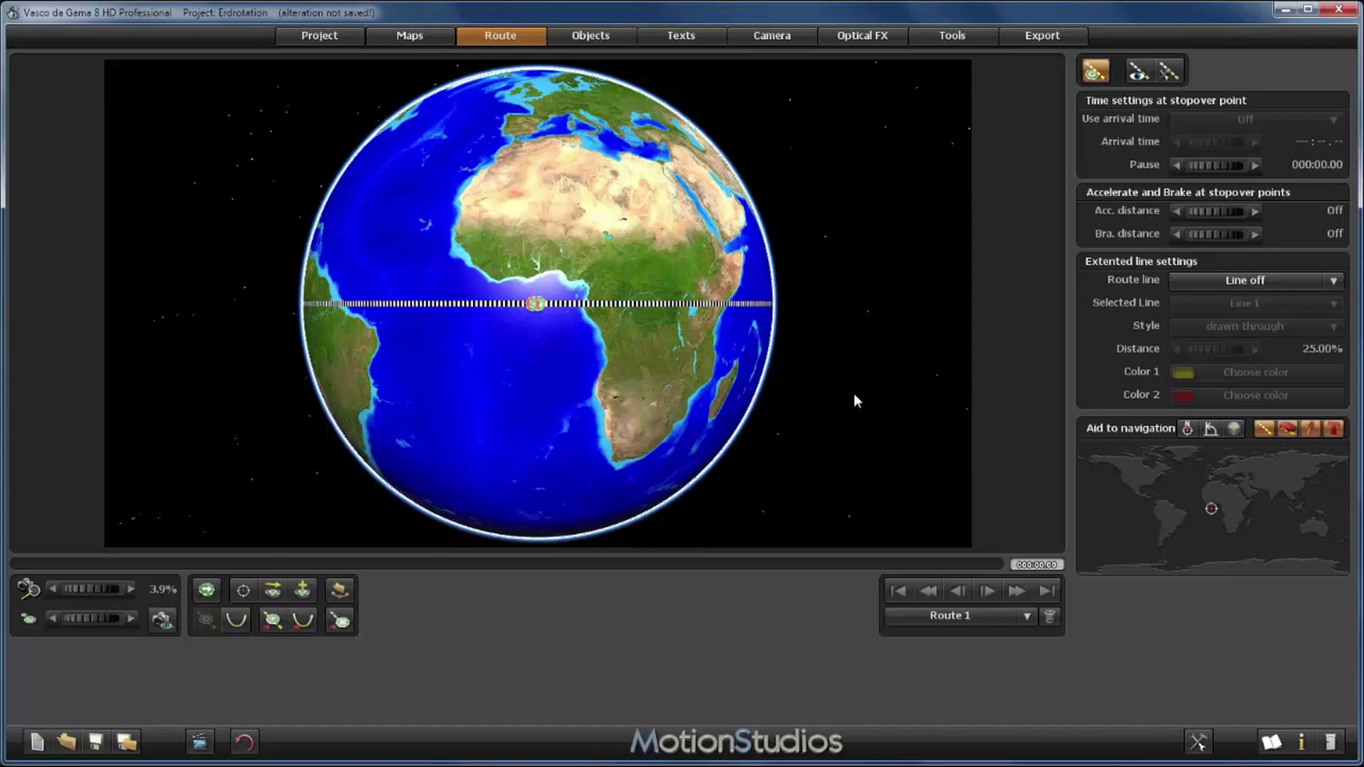
Invert the route from Tools and play the preview with the globe turning toward South America
left_click(953, 34)
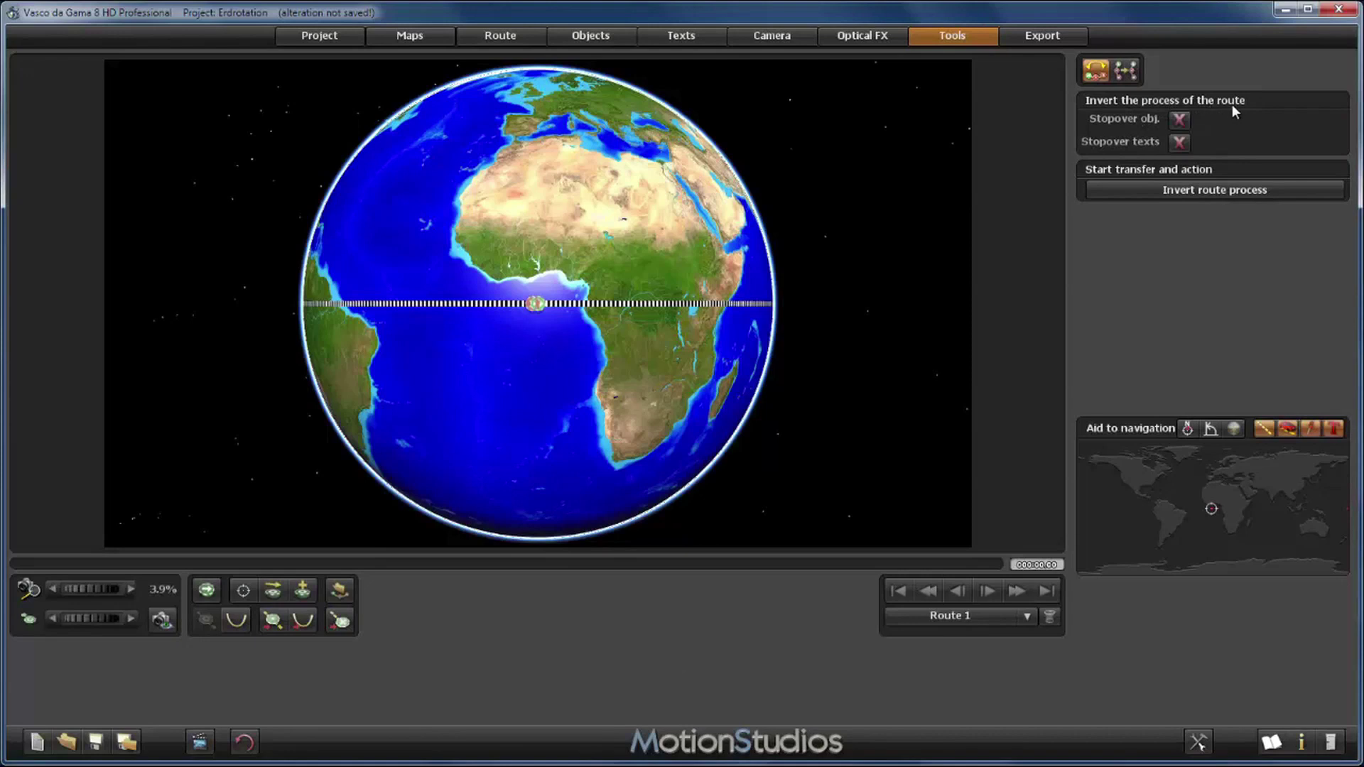
left_click(1161, 189)
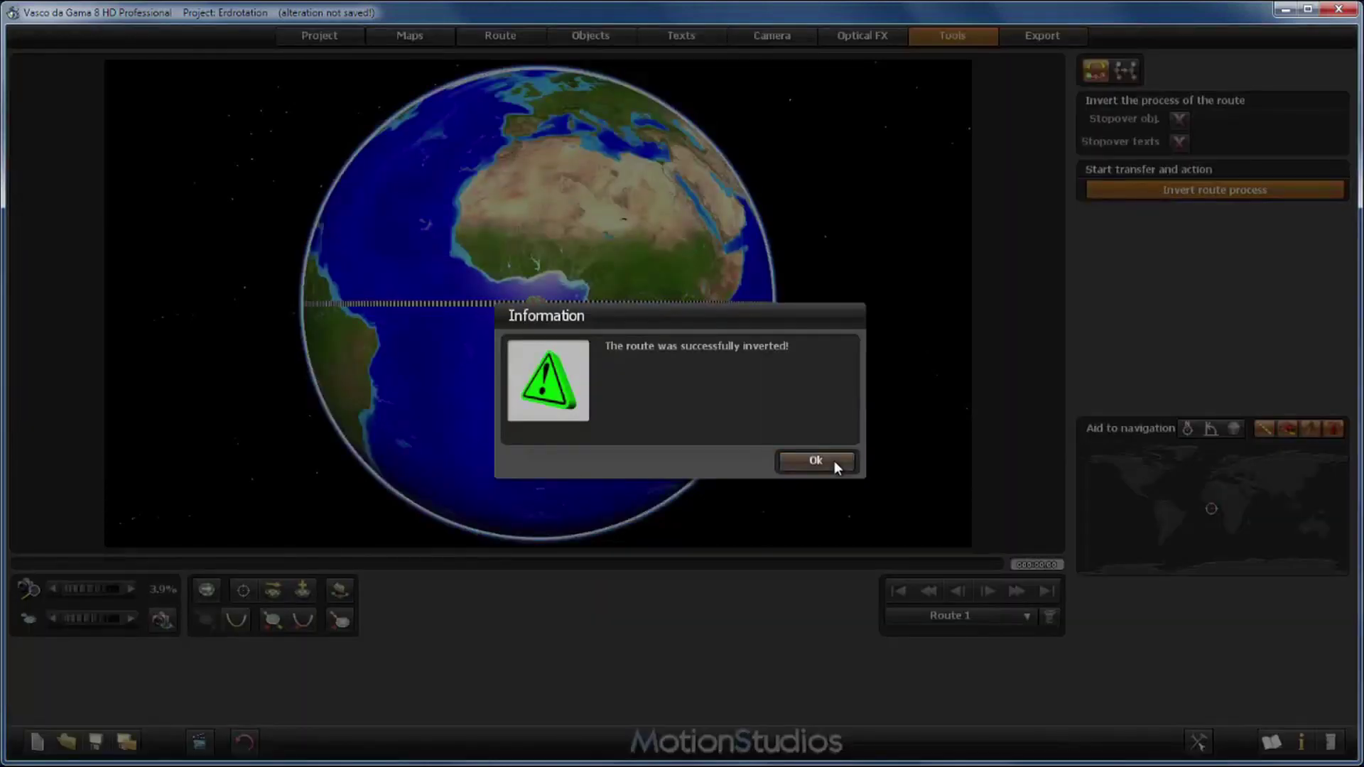
left_click(834, 460)
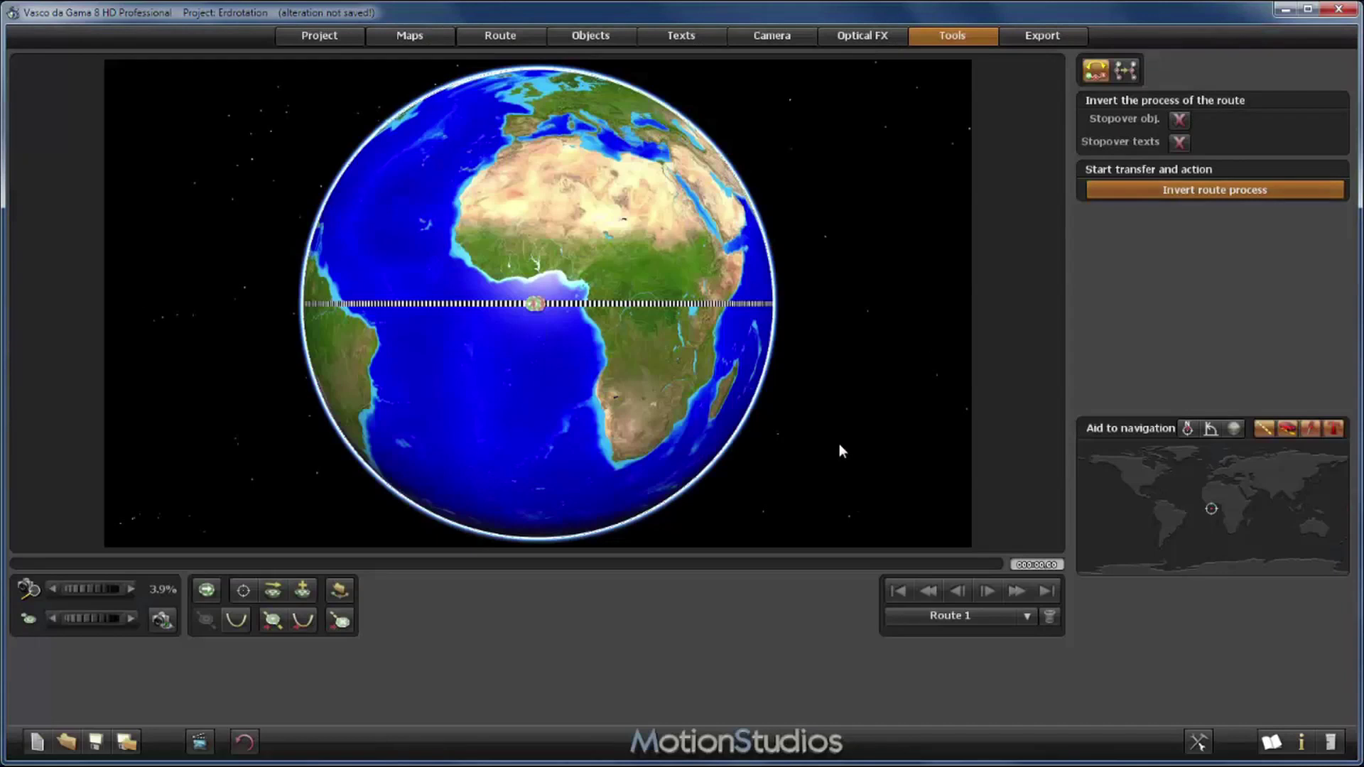
left_click(198, 742)
left_click(629, 739)
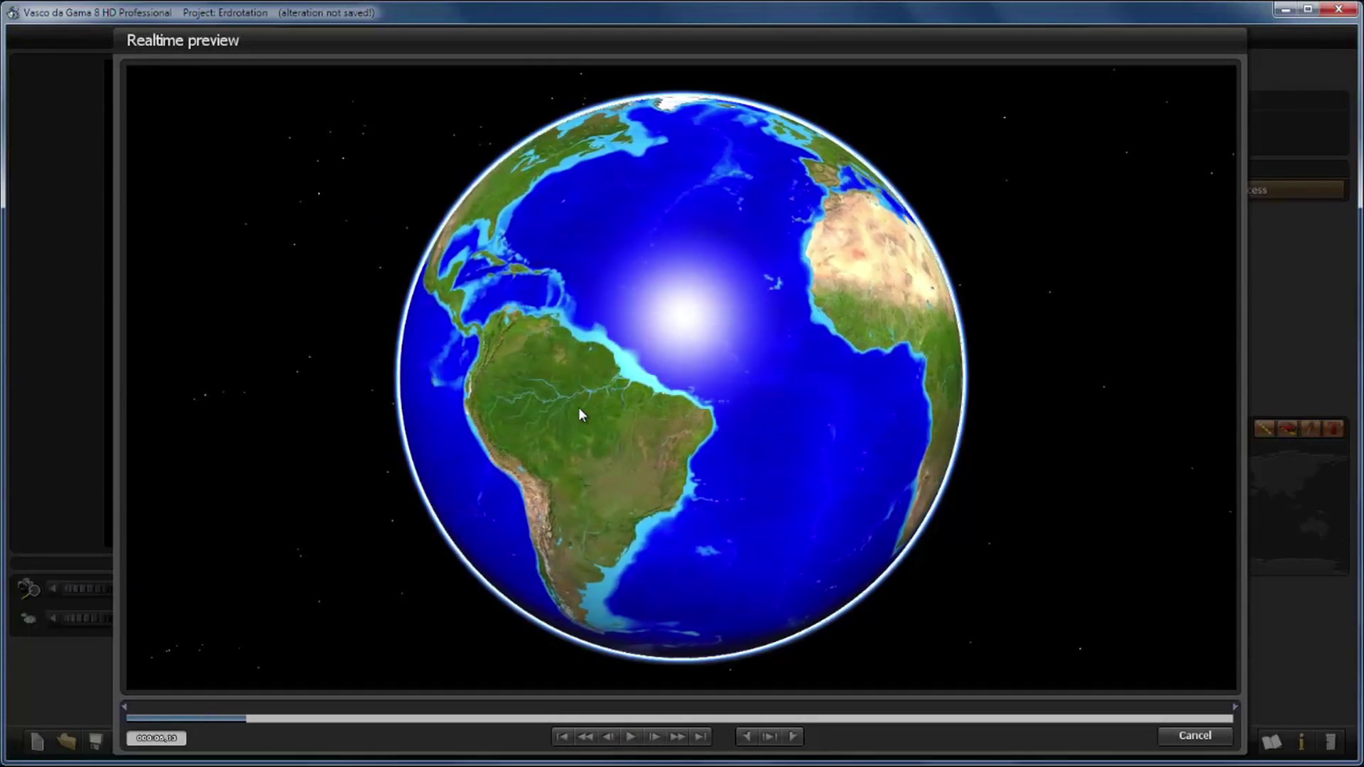
Close the preview and invert the route back to its original direction
left_click(1194, 735)
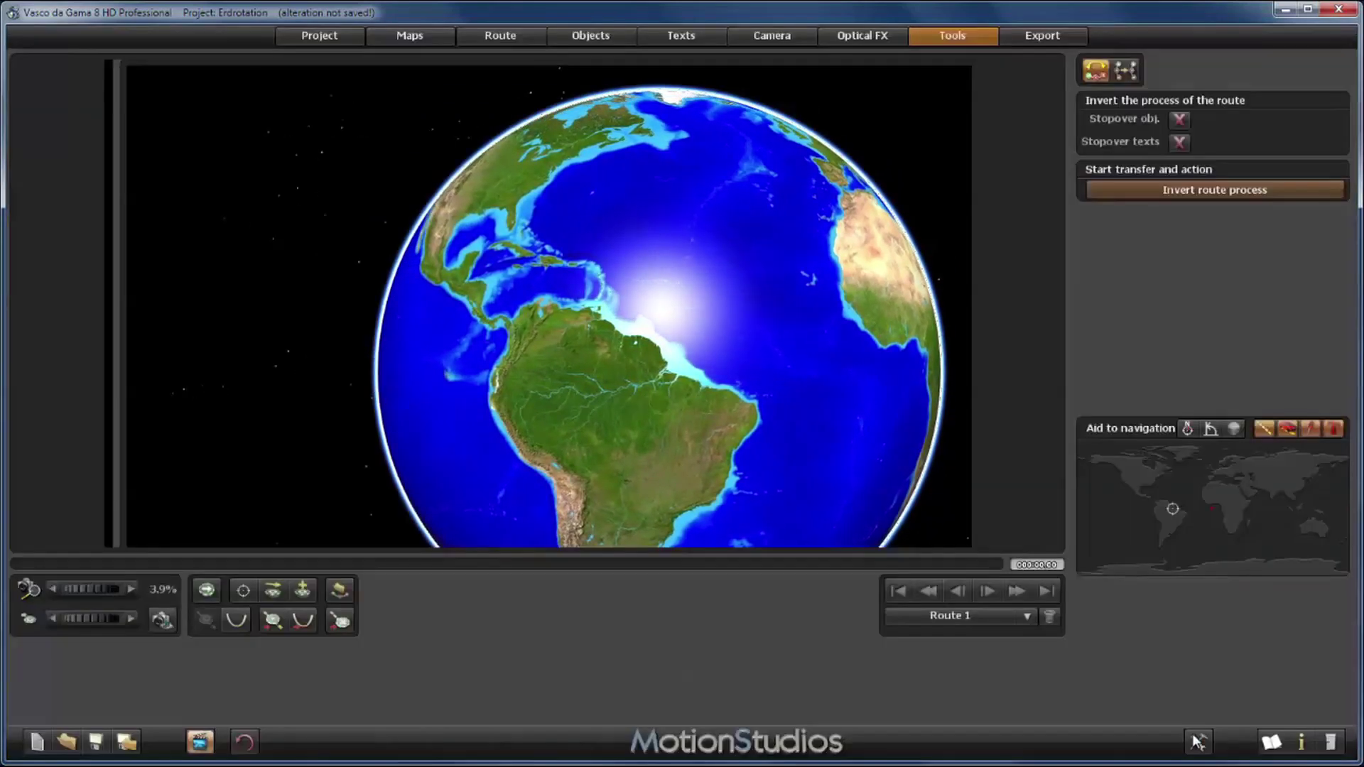
left_click(1167, 189)
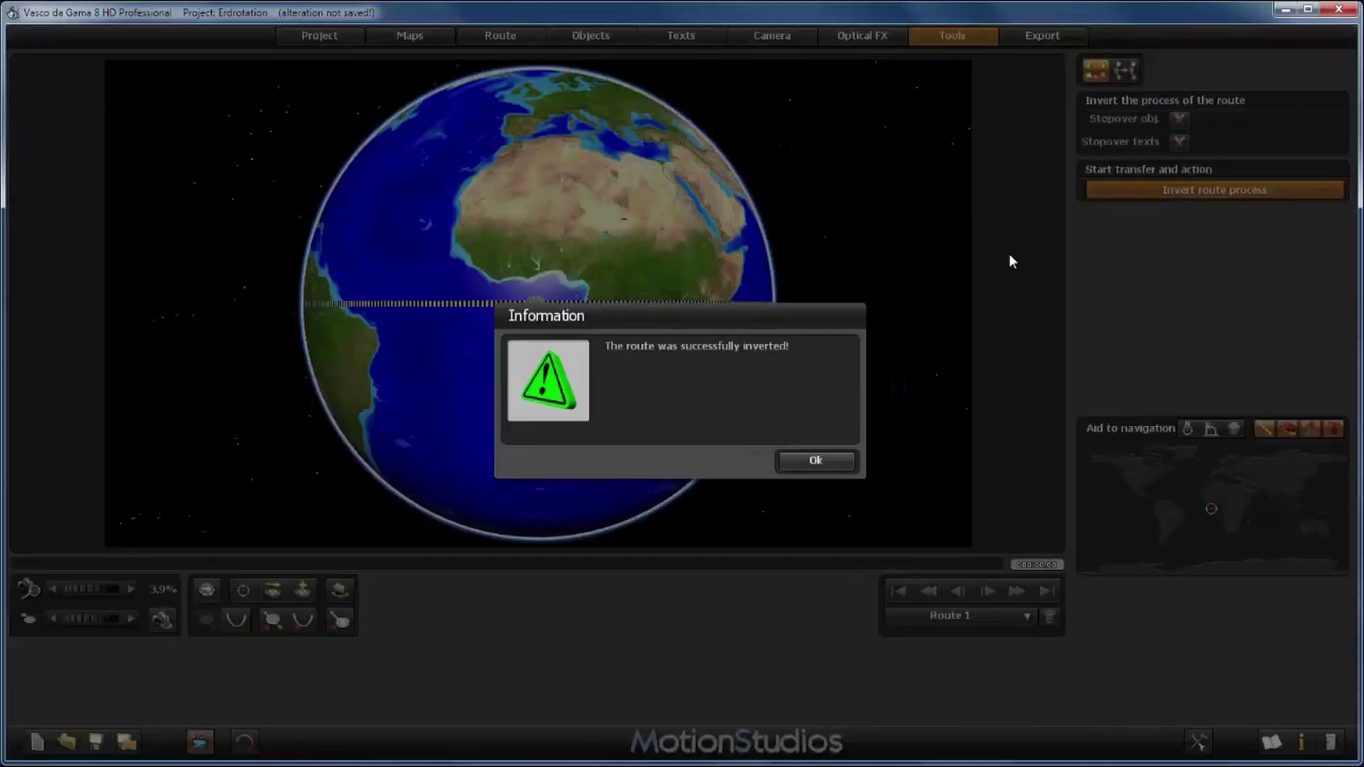
left_click(814, 462)
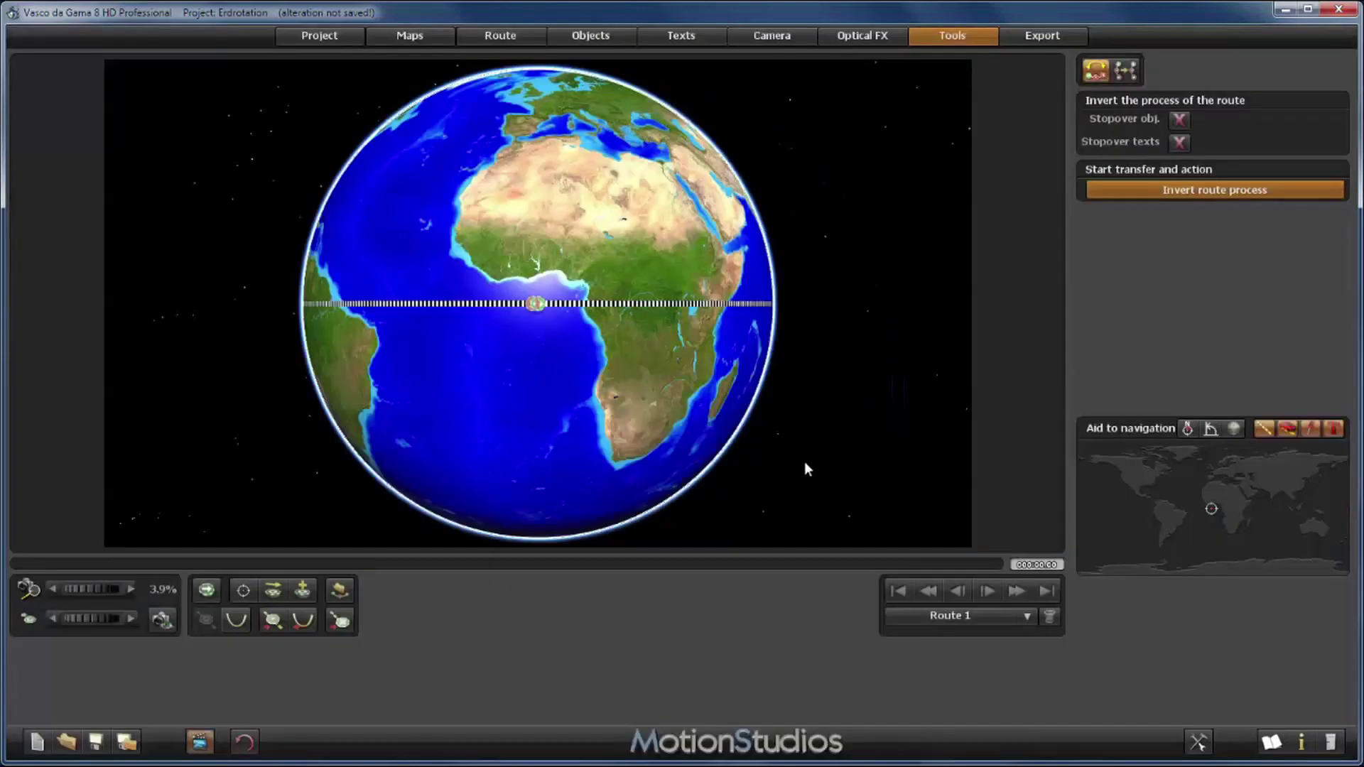
Play the realtime preview with the globe turning toward the Indian Ocean, restarting it once
left_click(199, 741)
left_click(629, 738)
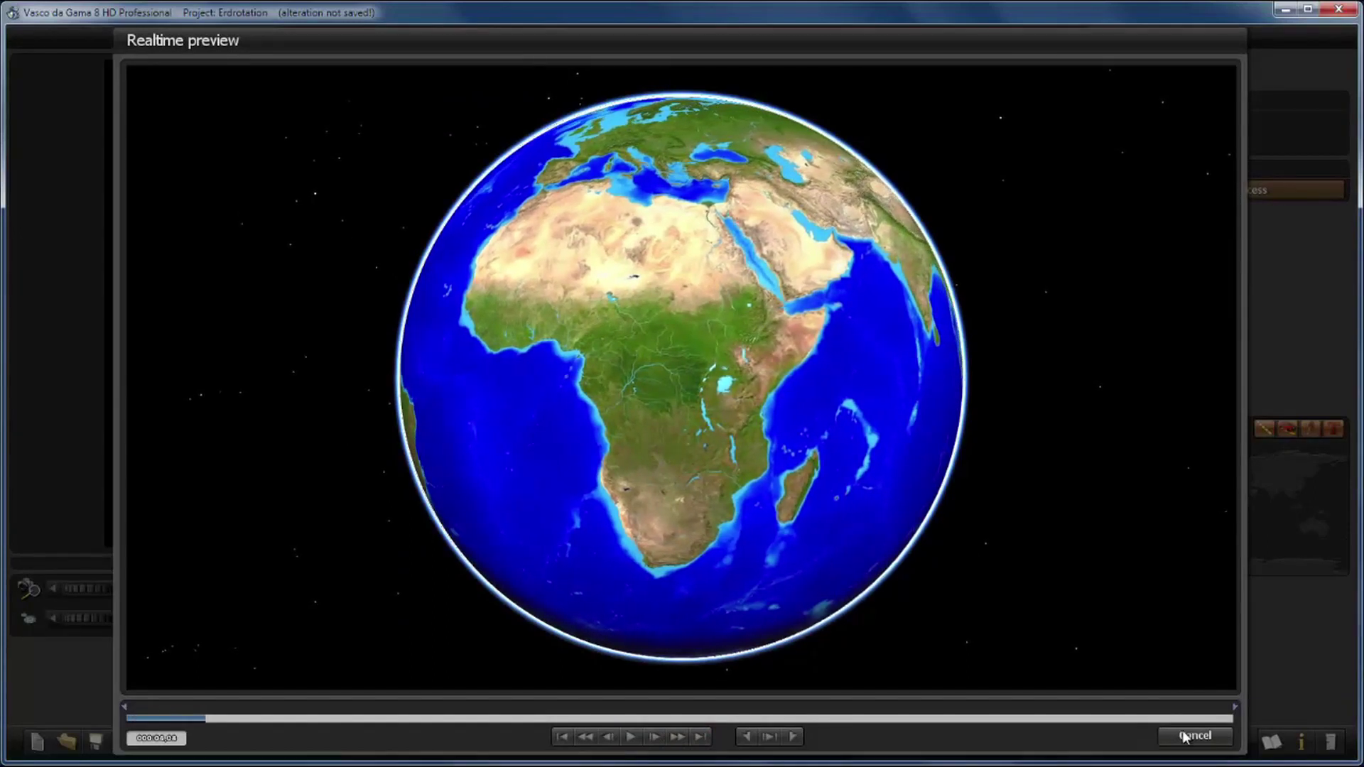
key("Escape")
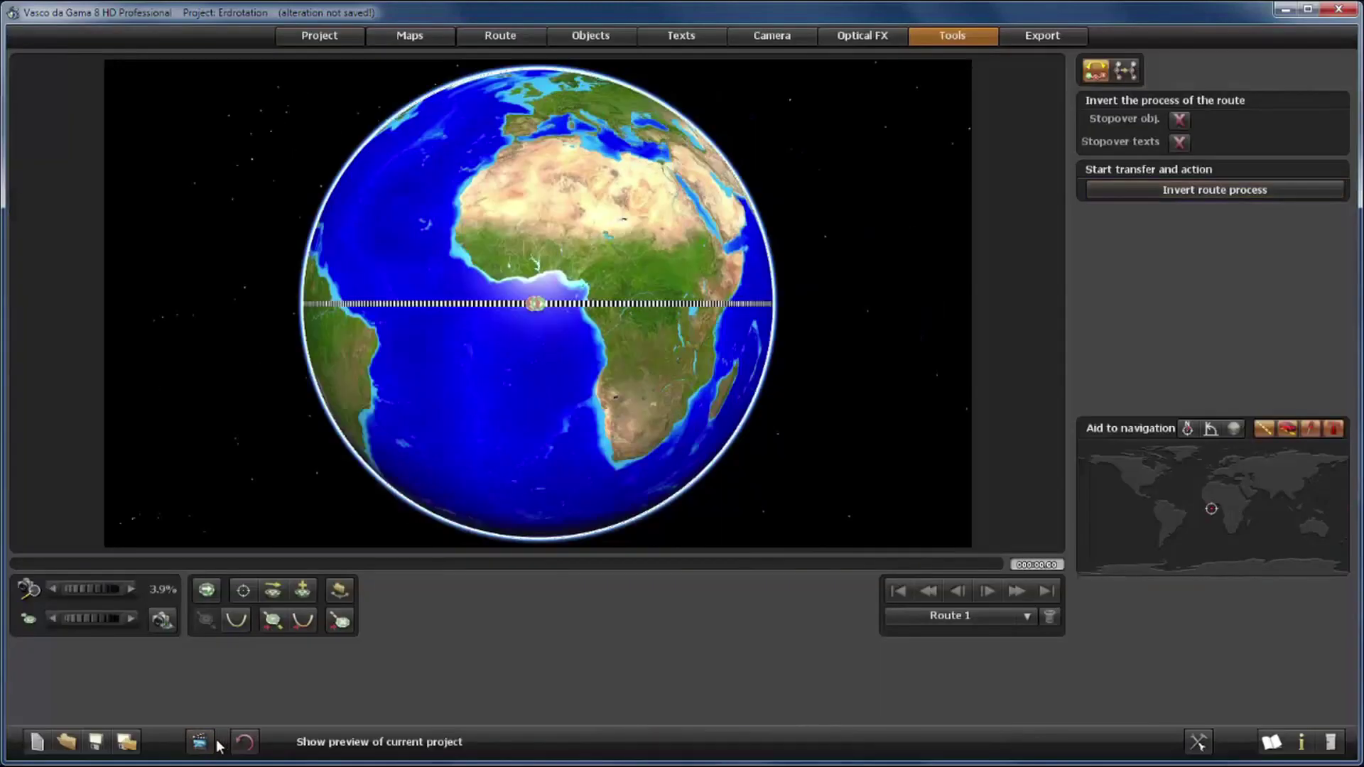
left_click(198, 744)
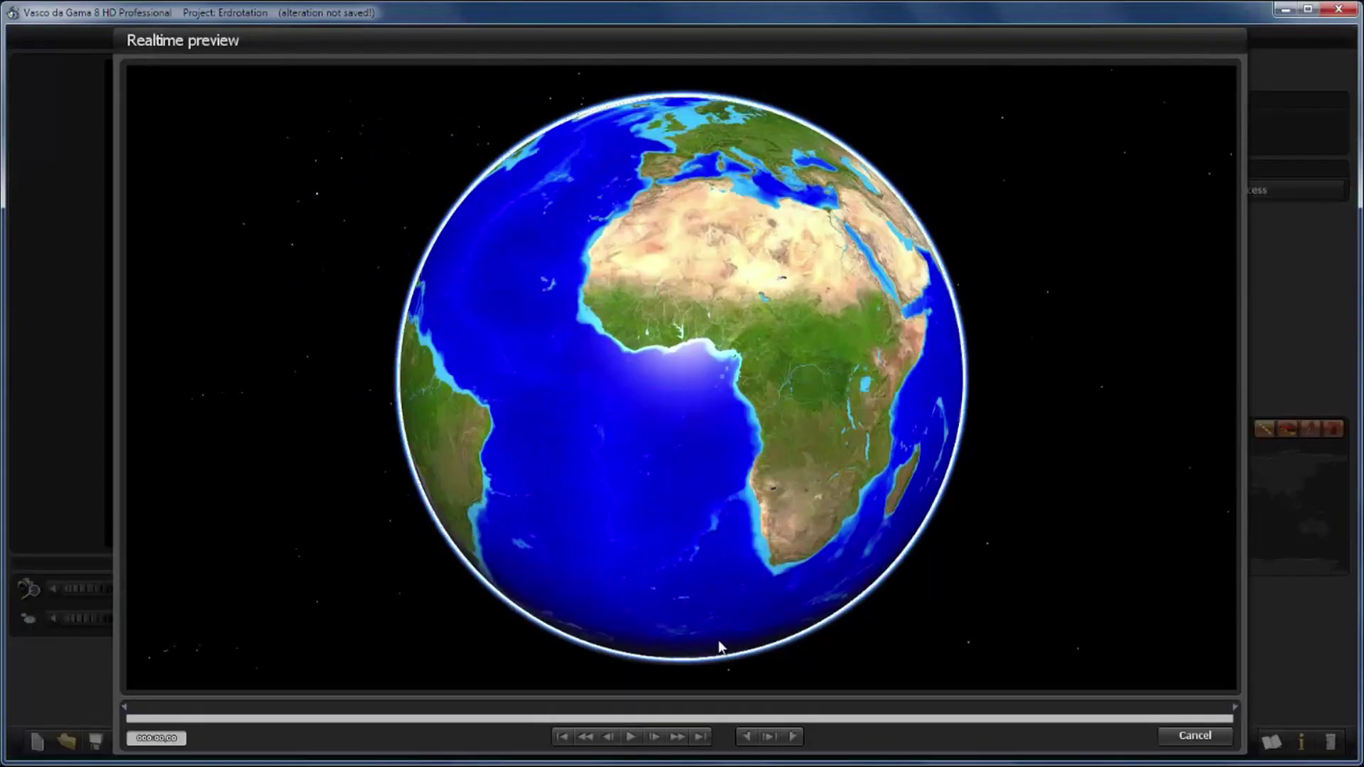
left_click(631, 739)
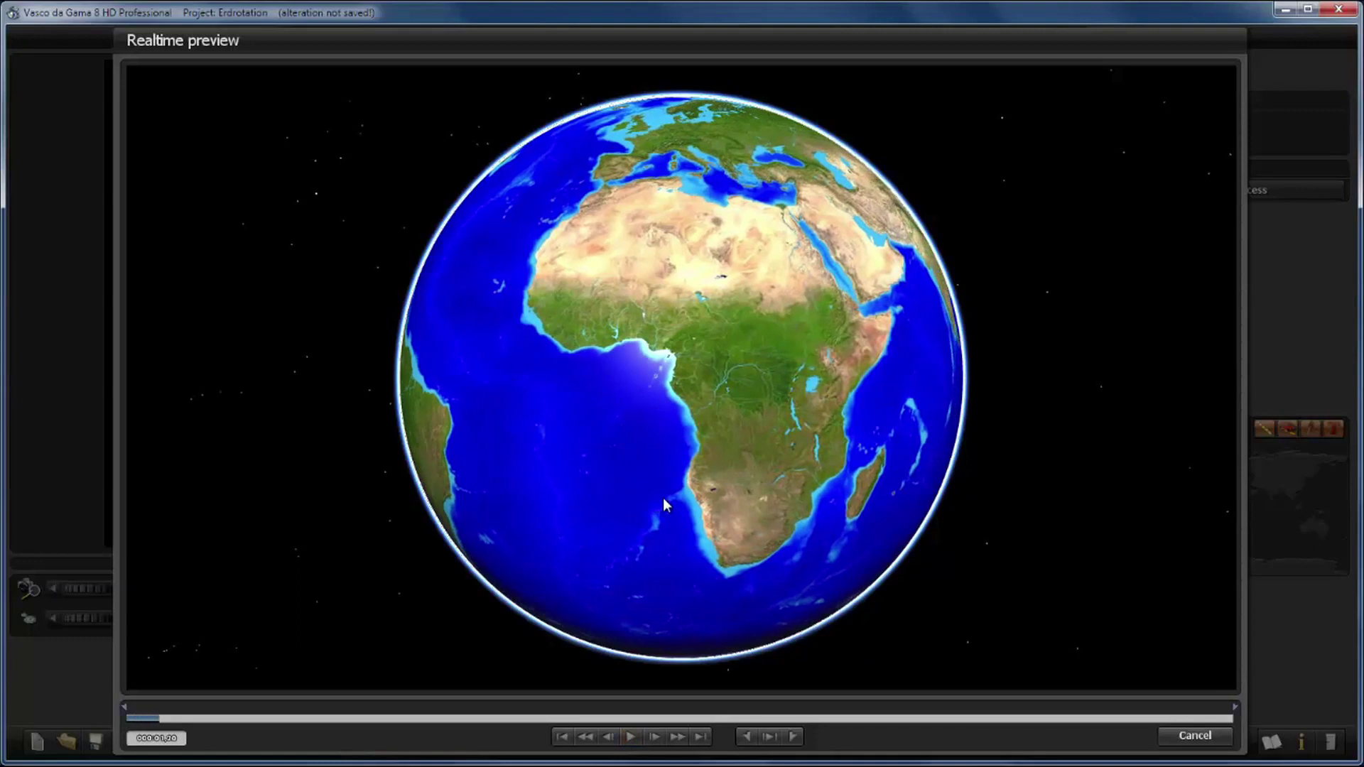